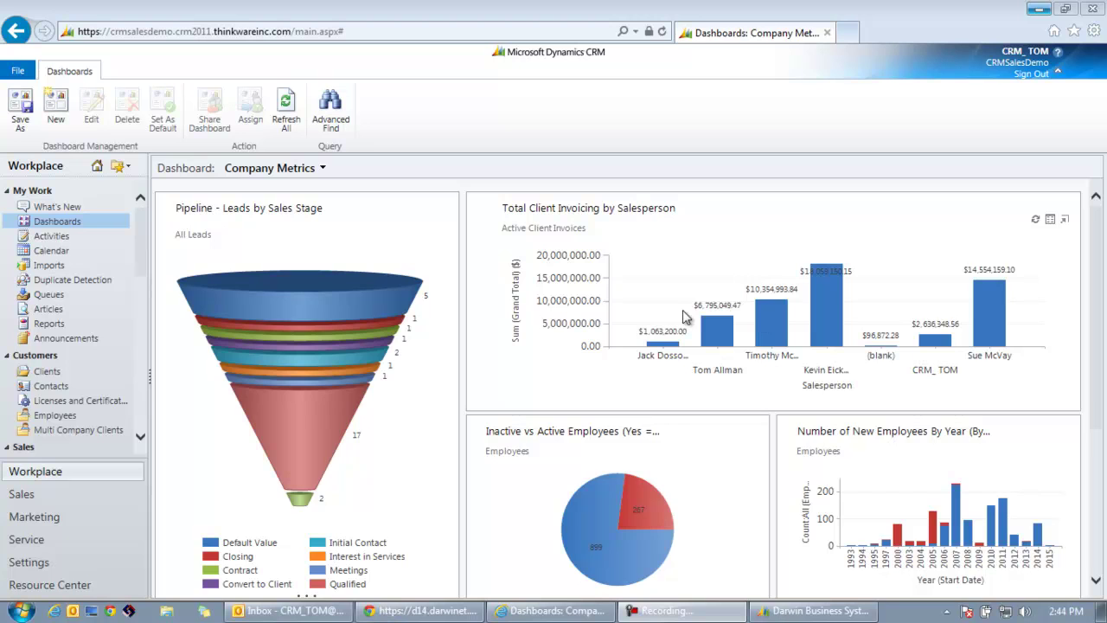
Step: Open the Employees view under Customers in the Workplace pane
click(65, 415)
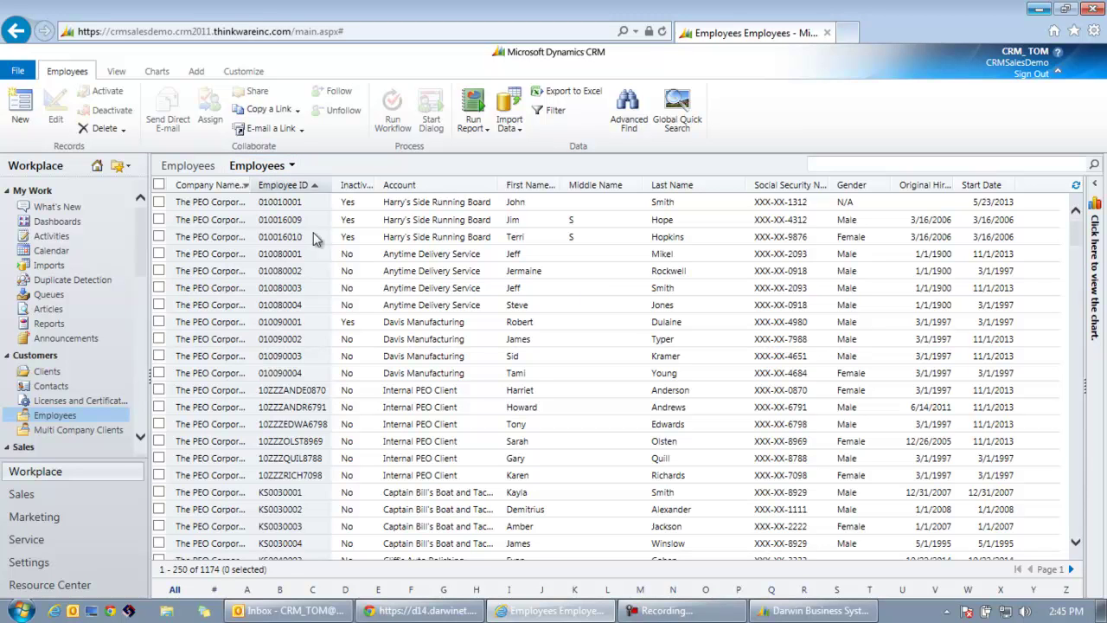
Step: In Darwin, open an employee record of client 001 for comparison, then return to the CRM list
click(813, 611)
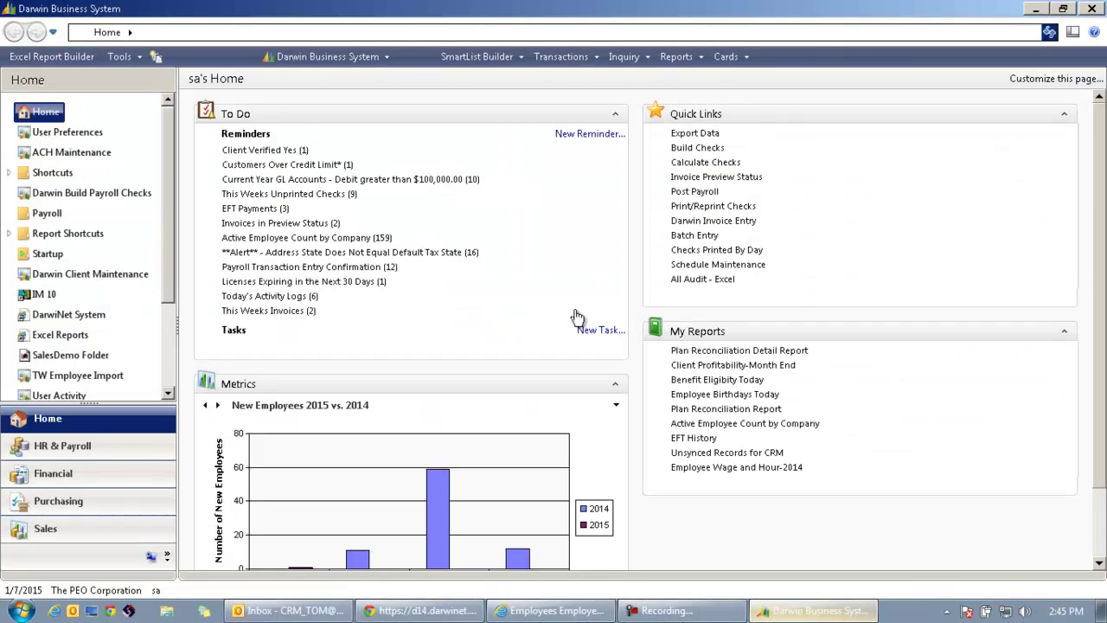
click(110, 278)
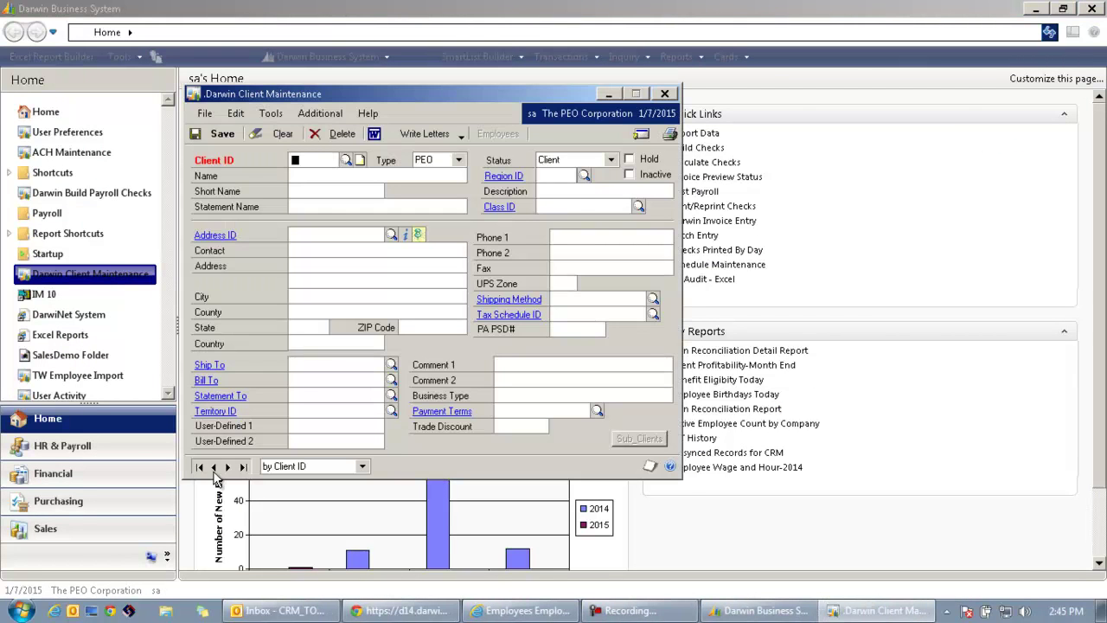
click(199, 466)
click(513, 139)
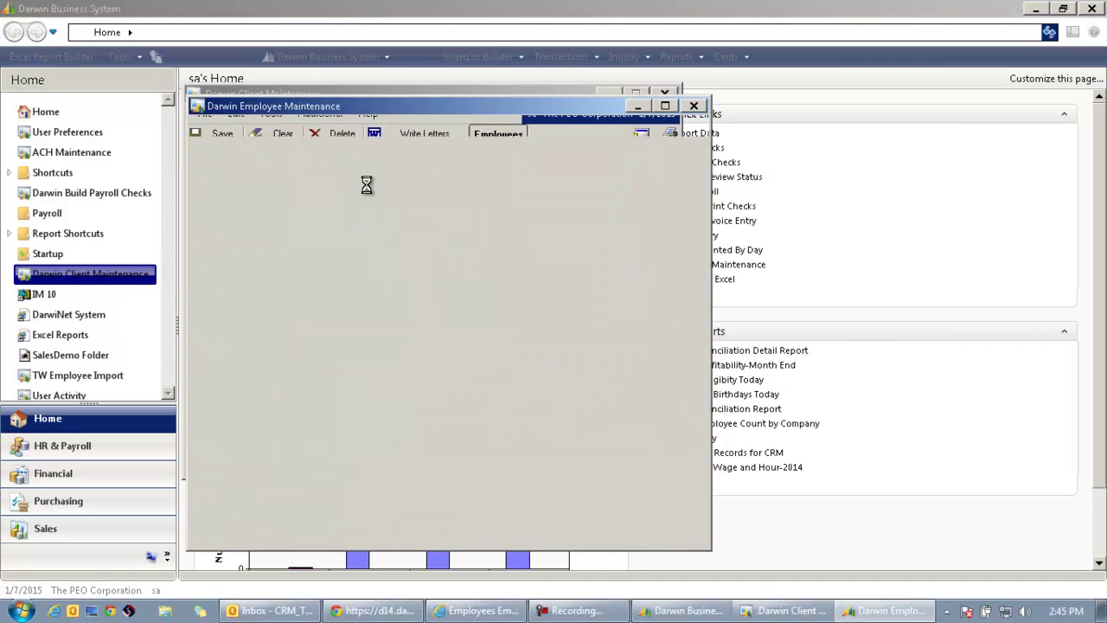
double_click(346, 237)
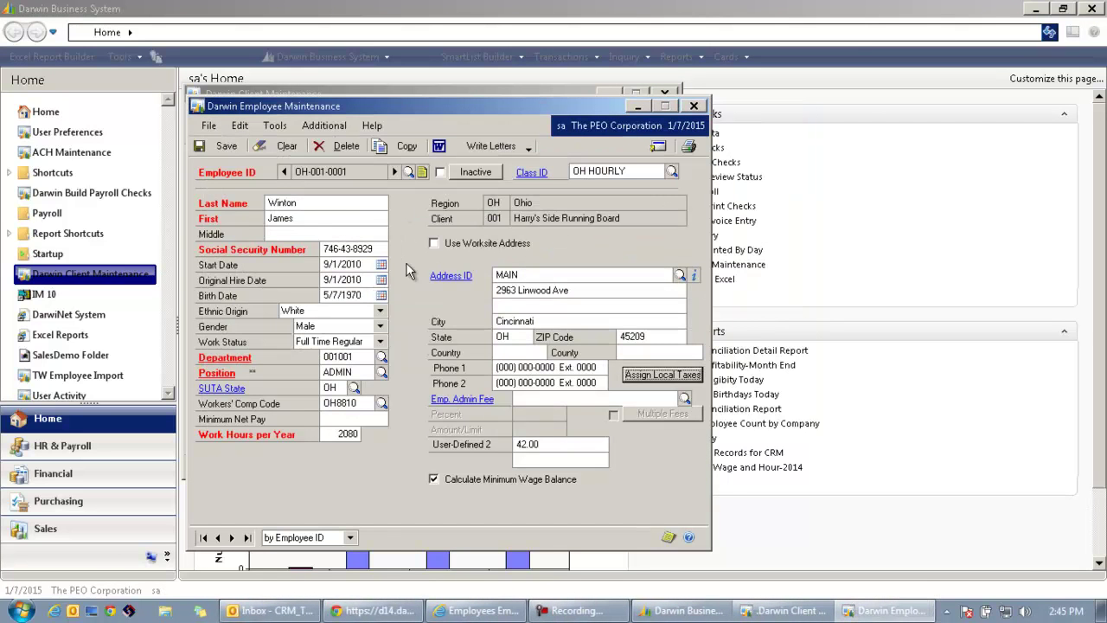
click(480, 610)
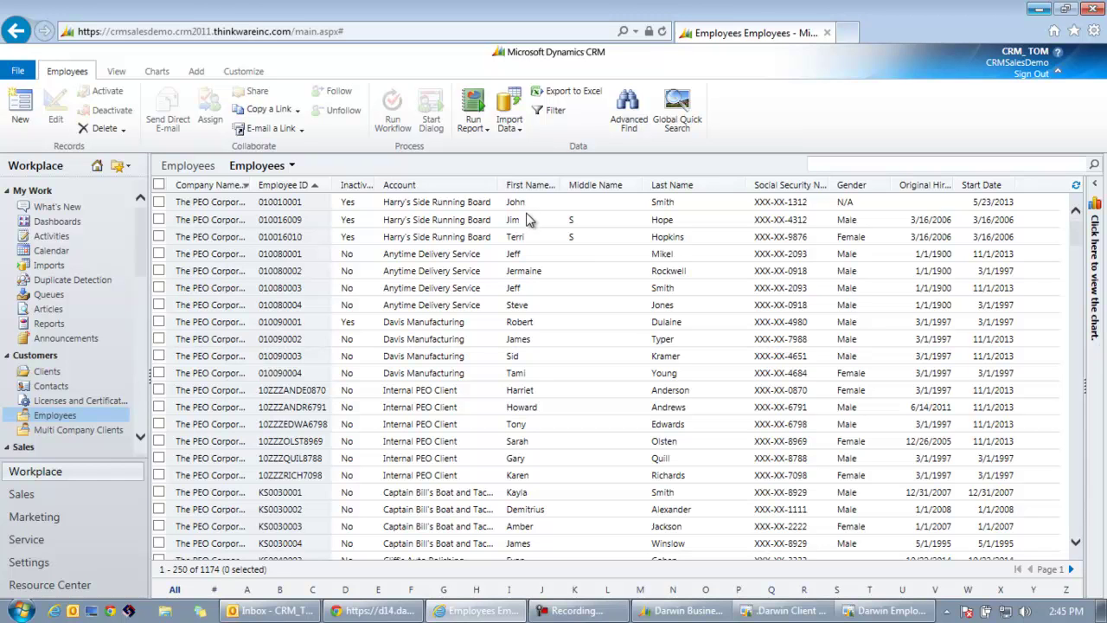
Step: Go to the Default Solution's Entities via Customize the System and start a new entity
click(38, 563)
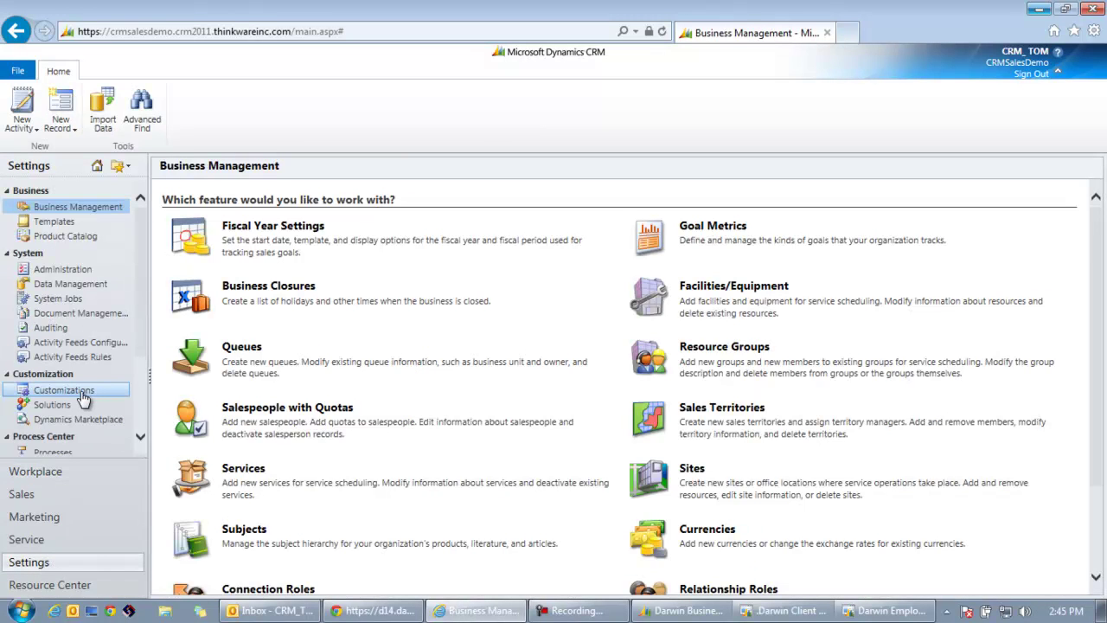
click(82, 393)
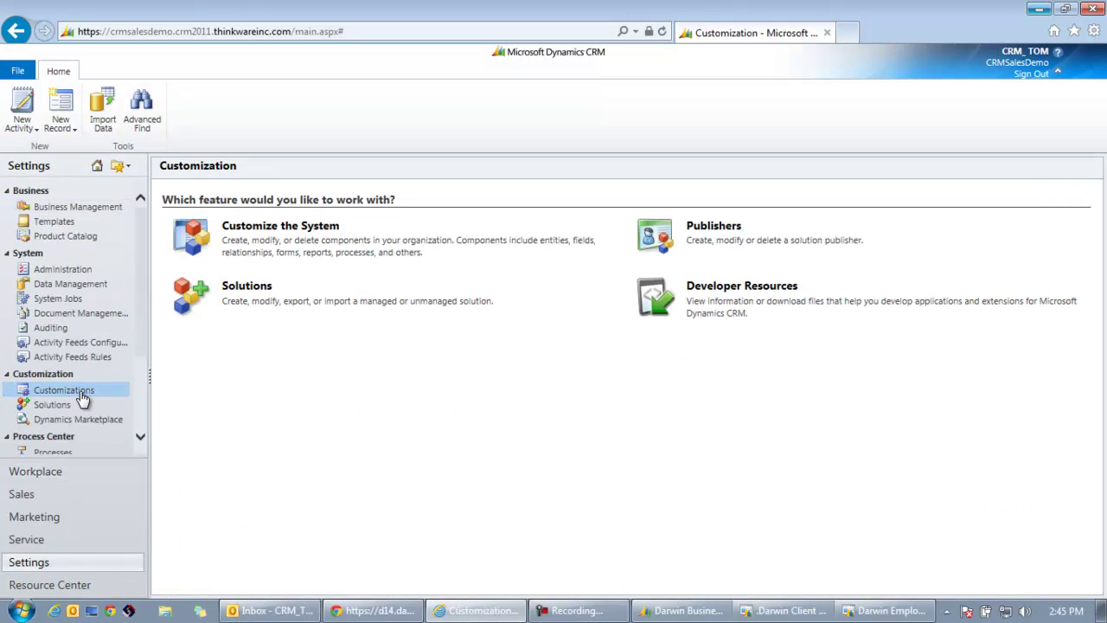
click(304, 230)
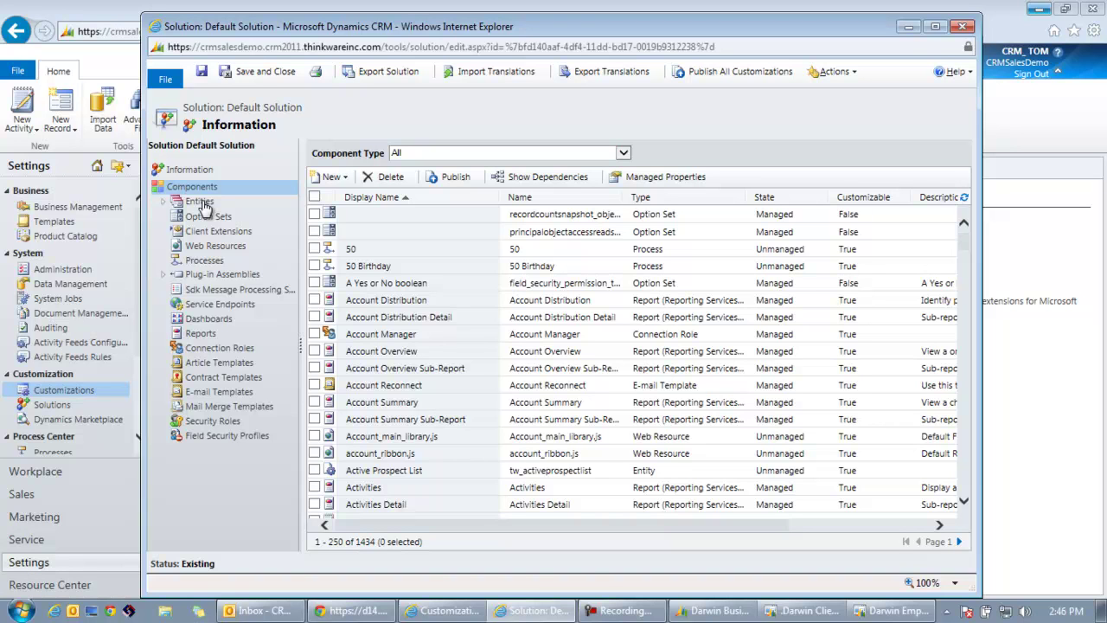
click(164, 208)
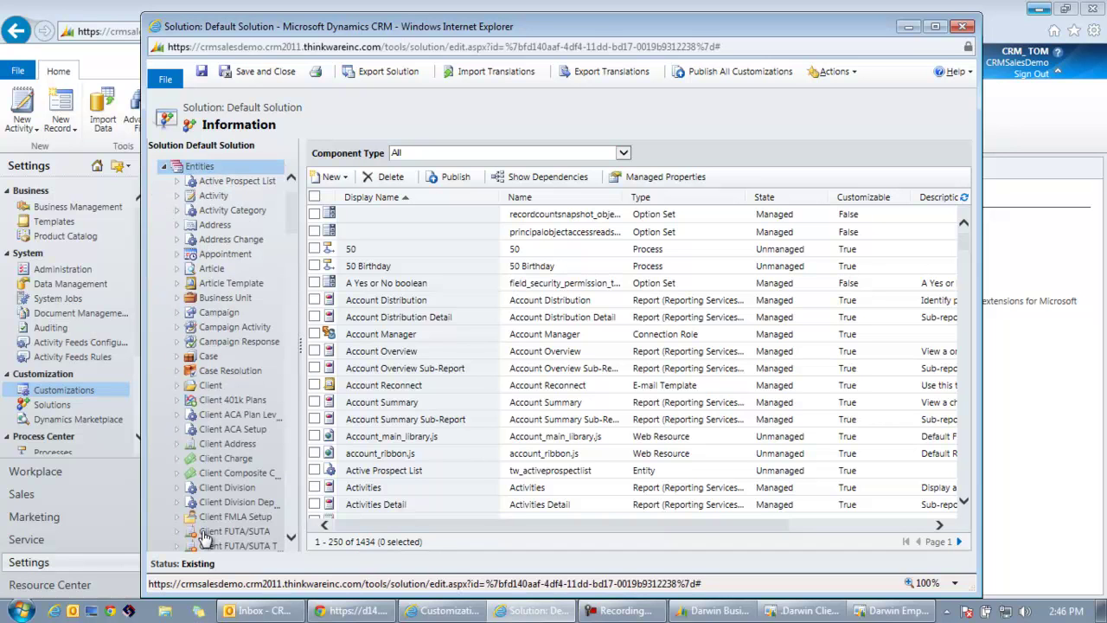
click(330, 177)
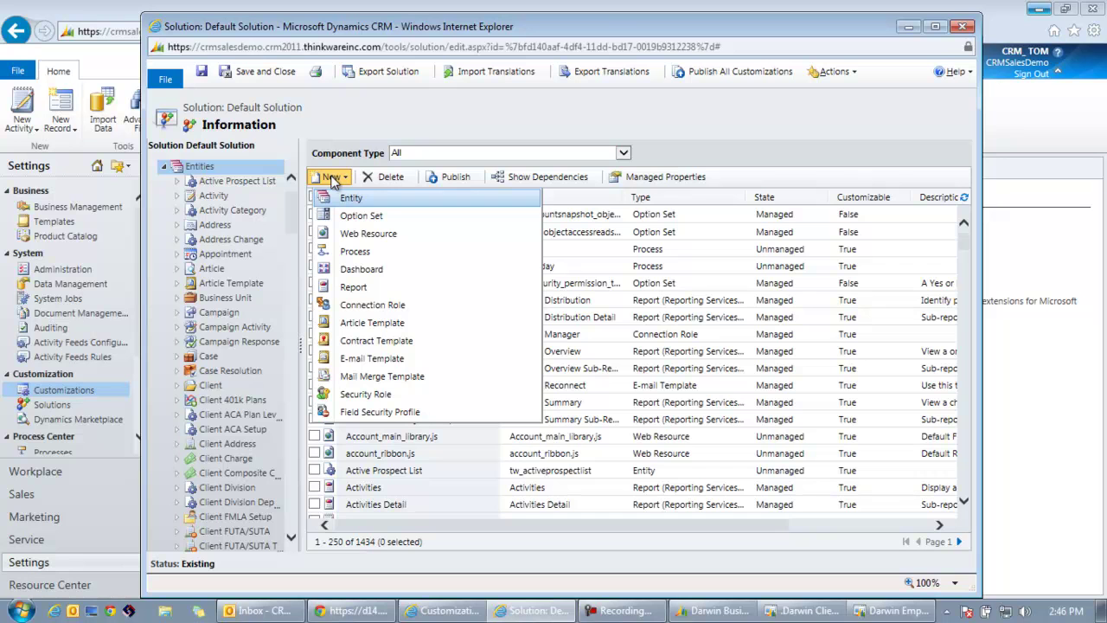
click(358, 197)
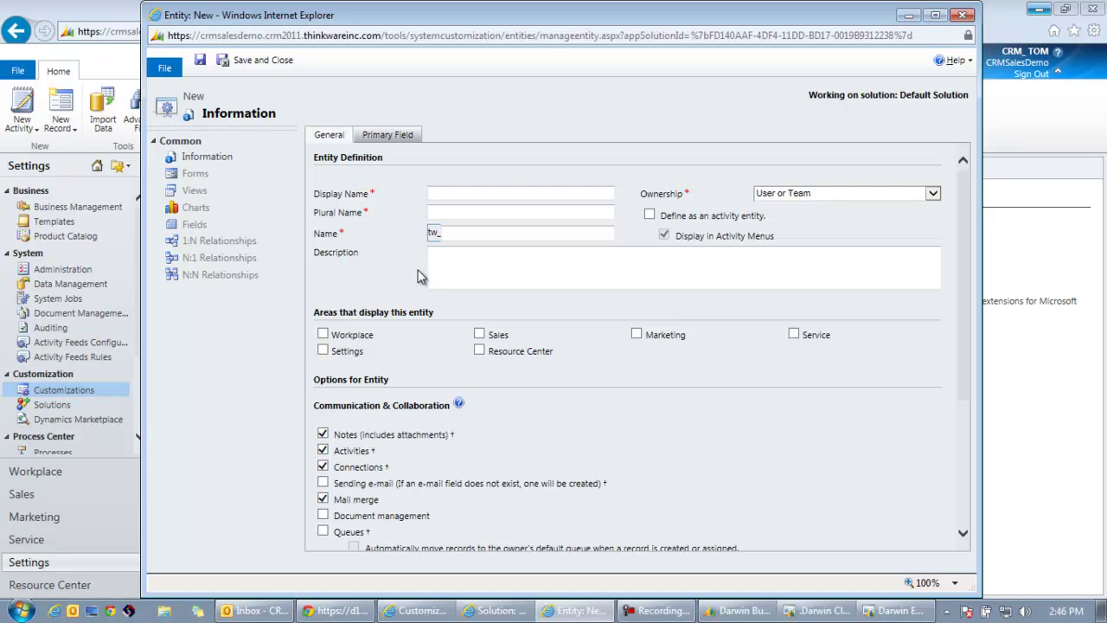
Step: Set the primary field's requirement level to No Constraint
click(389, 136)
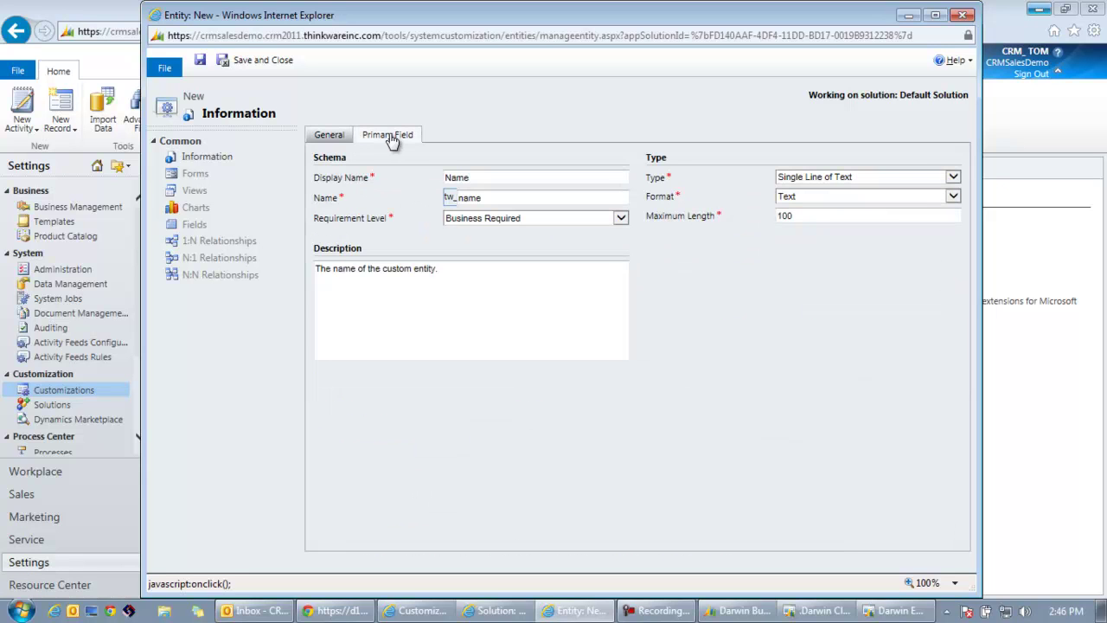
click(619, 217)
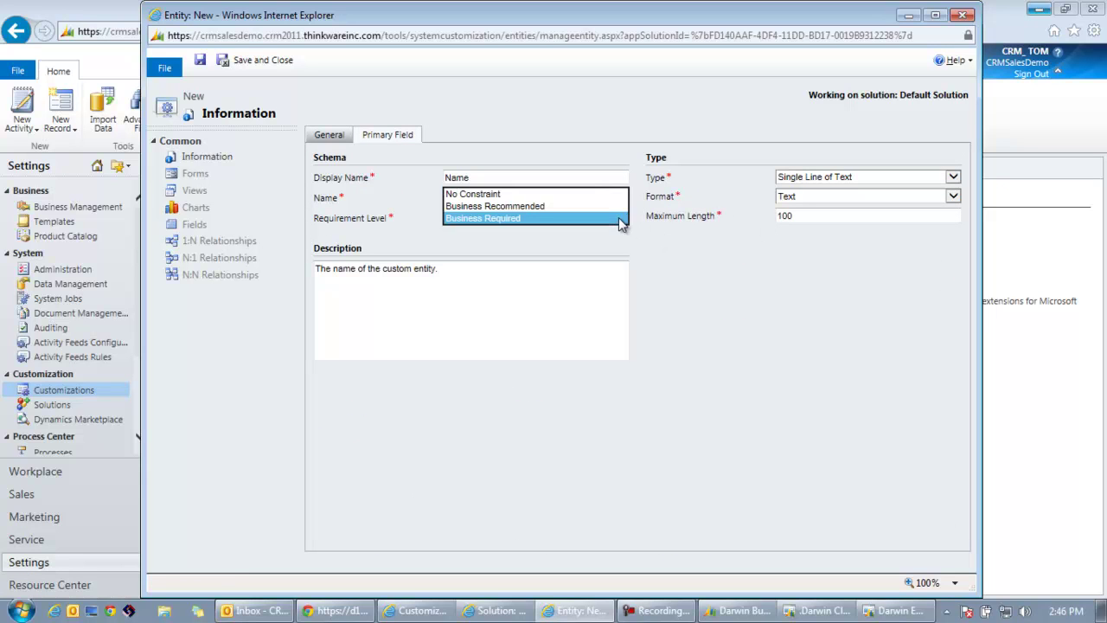
click(553, 194)
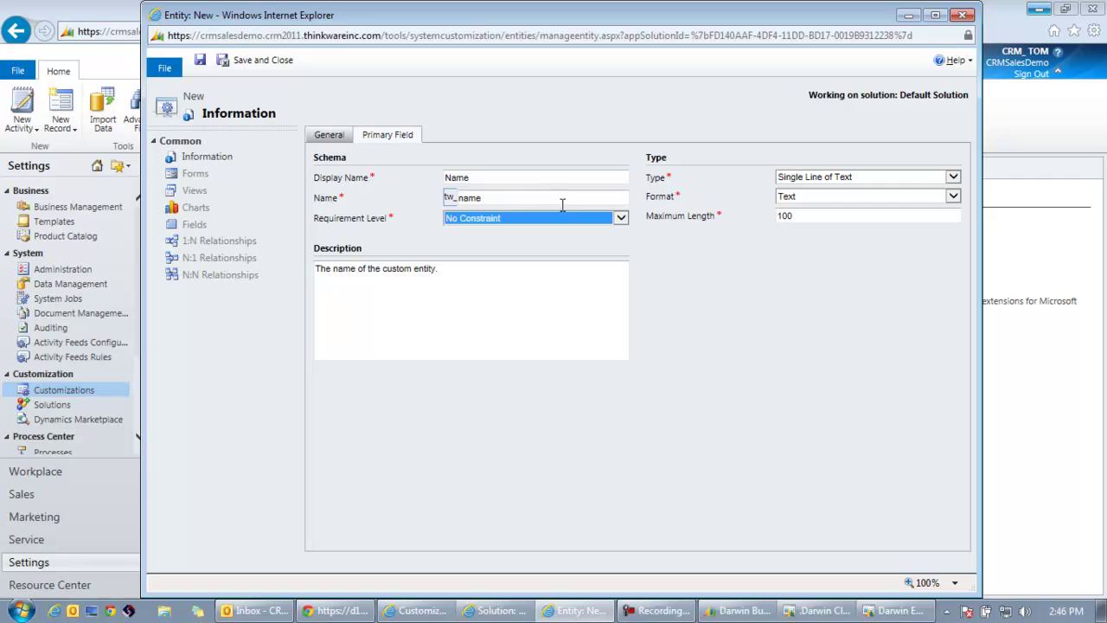
click(331, 136)
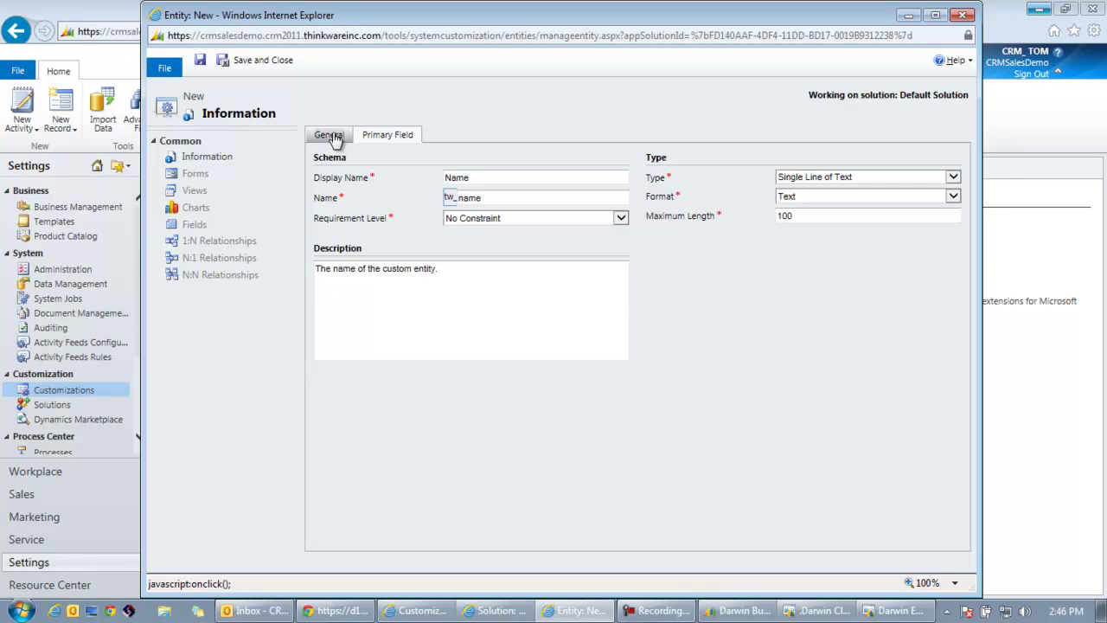
Step: Enter display name 'Drug Test', plural and description 'Drug Tests', and show it in Workplace
click(451, 194)
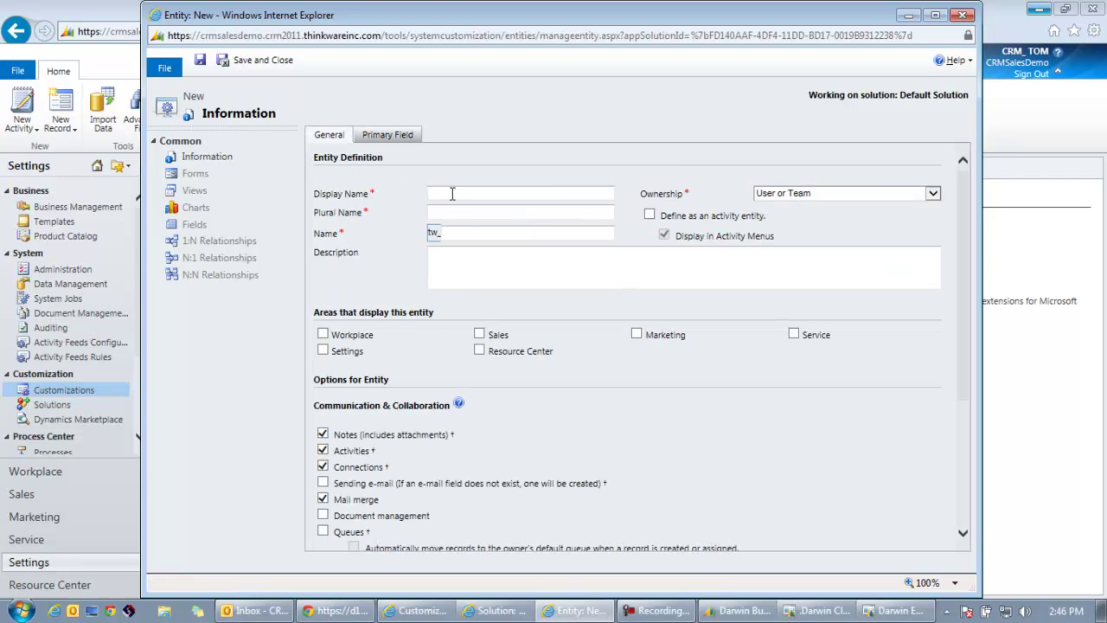
text(Drug Test)
key(Tab)
text(Drug Te)
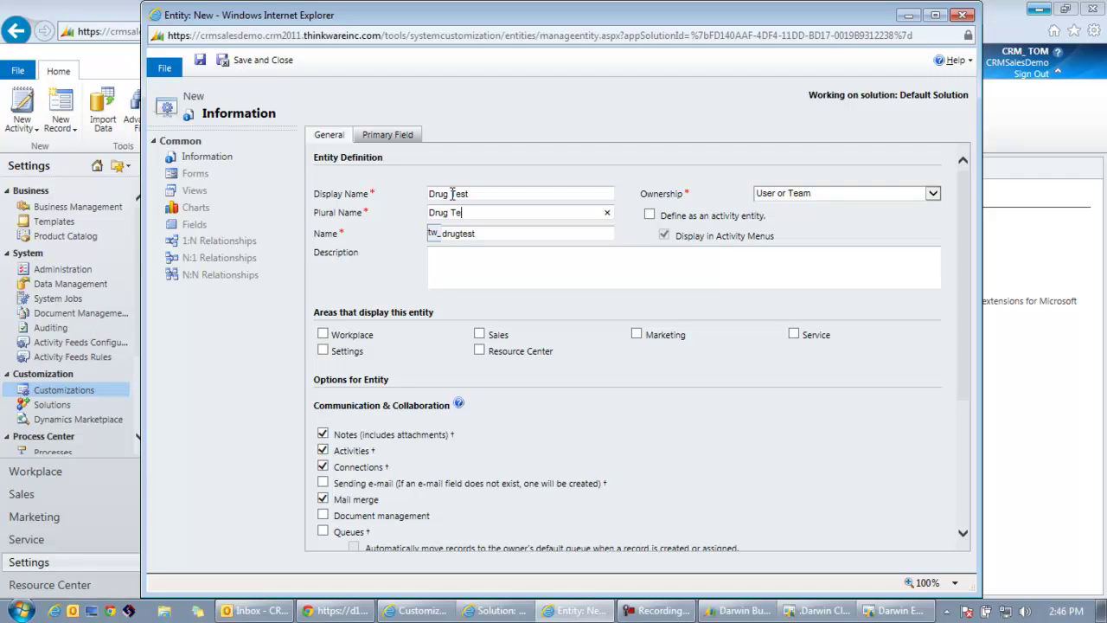
text(sts)
key(Tab)
key(shift+Tab)
key(ctrl+c)
click(465, 266)
key(ctrl+v)
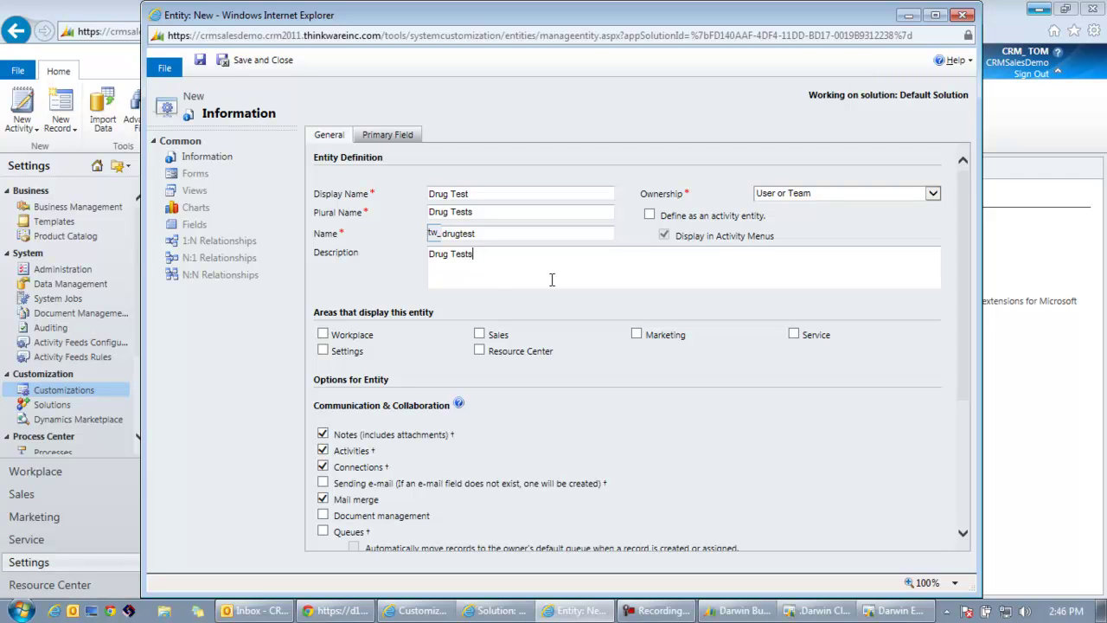
click(324, 336)
Step: Save the Drug Test entity, creating it as tw_drugtest
click(199, 62)
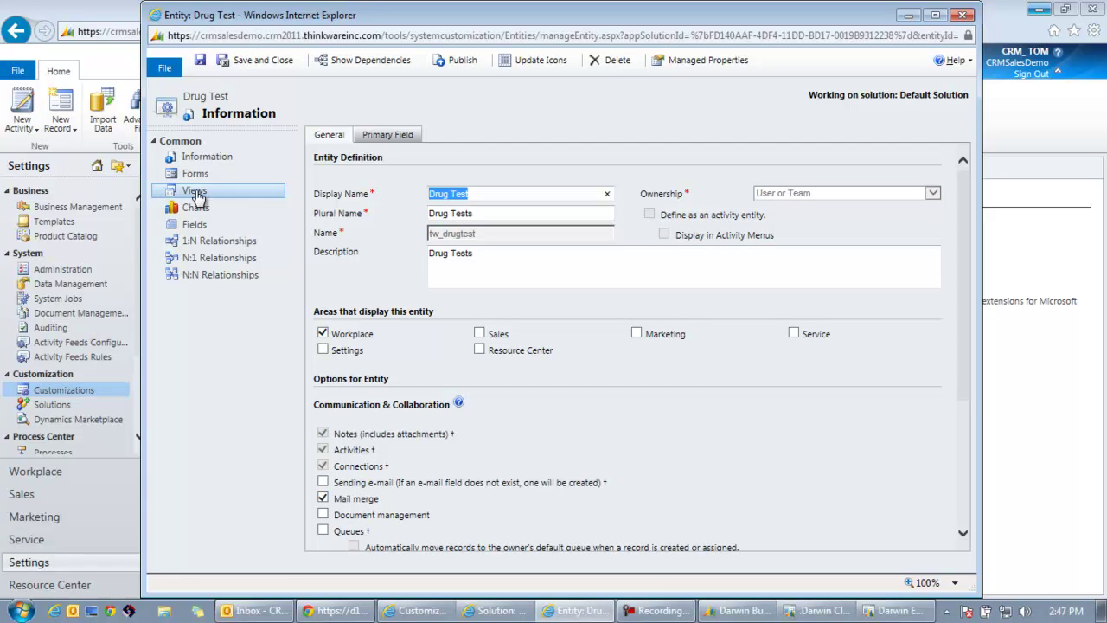
Step: Open the Drug Test entity's Main Information form in the form editor
click(198, 176)
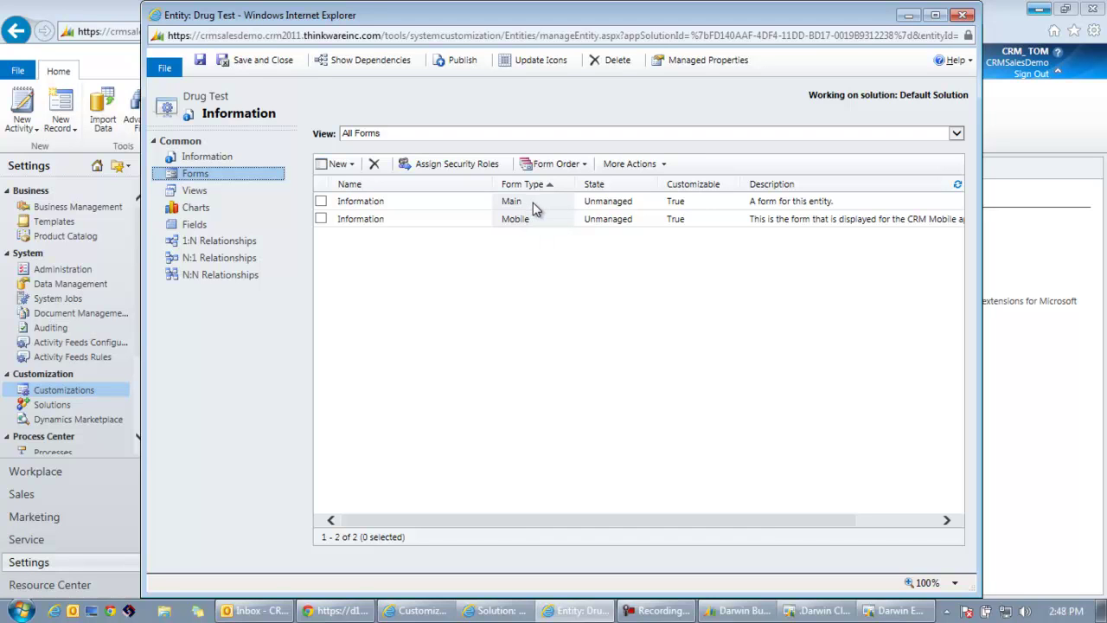
double_click(533, 202)
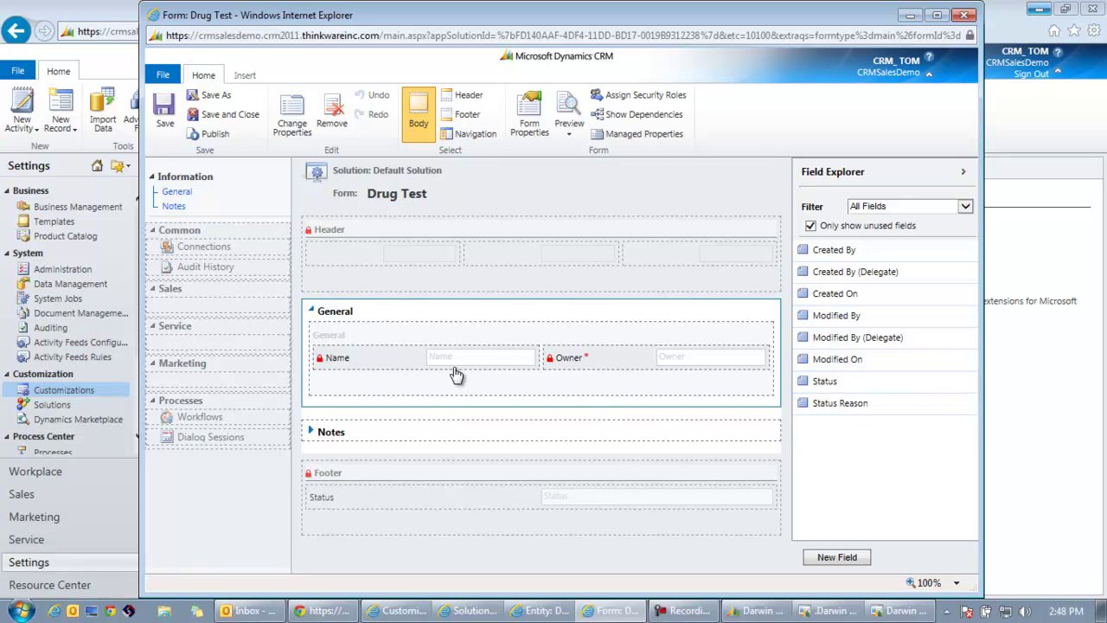
Step: Insert a one-column tab on the form and set its name and label to Admin
click(245, 77)
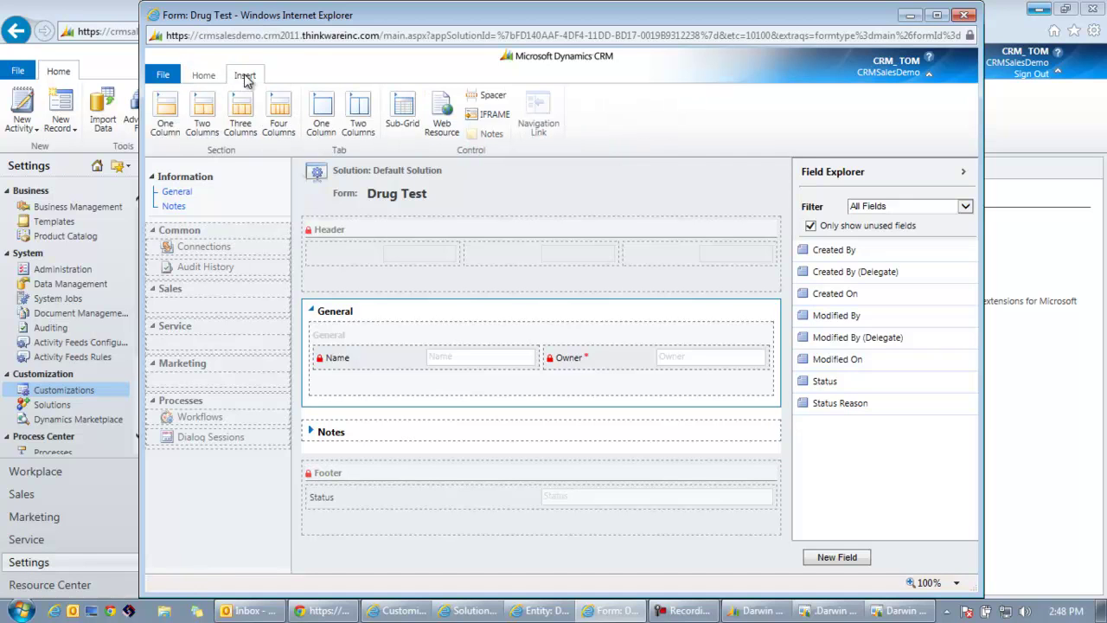
click(325, 115)
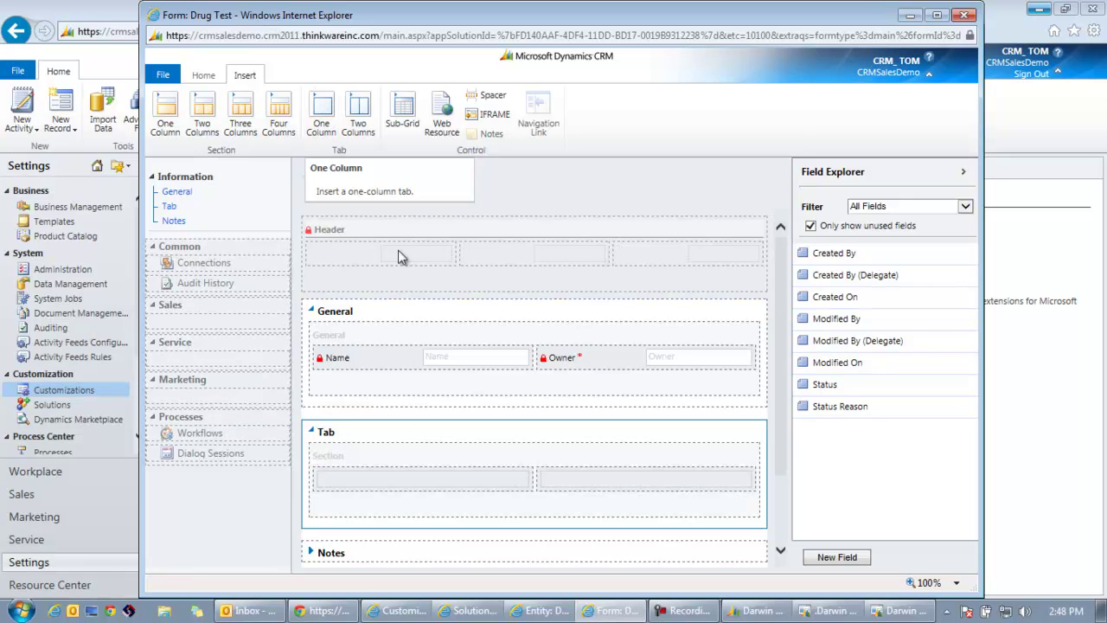
double_click(435, 440)
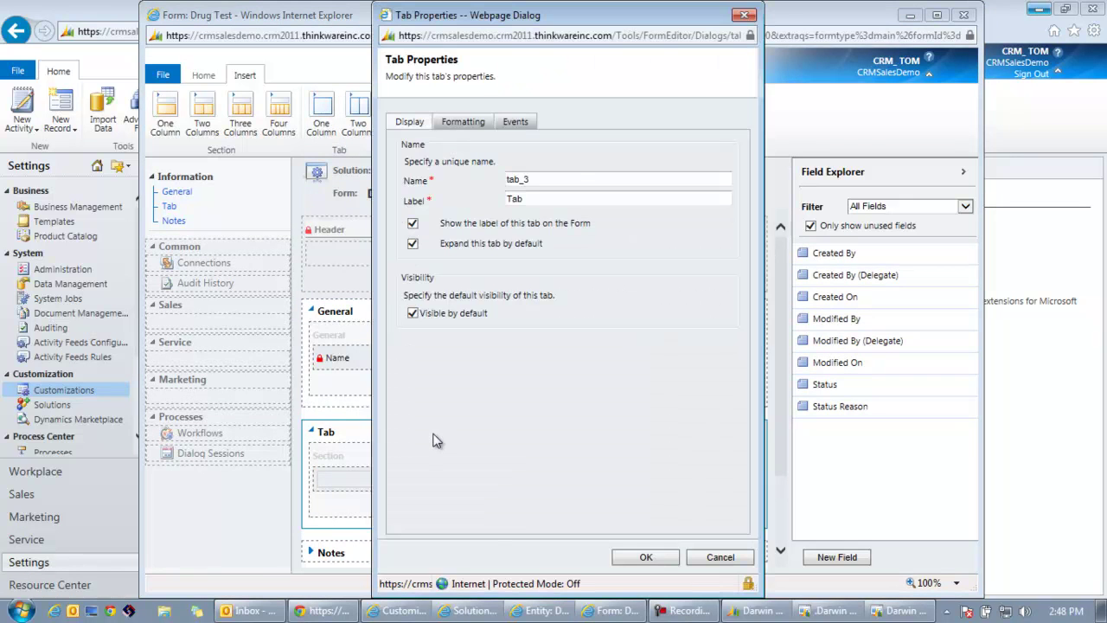
drag(536, 178, 449, 181)
text(Admin)
drag(536, 179, 498, 200)
text(Drug Tests)
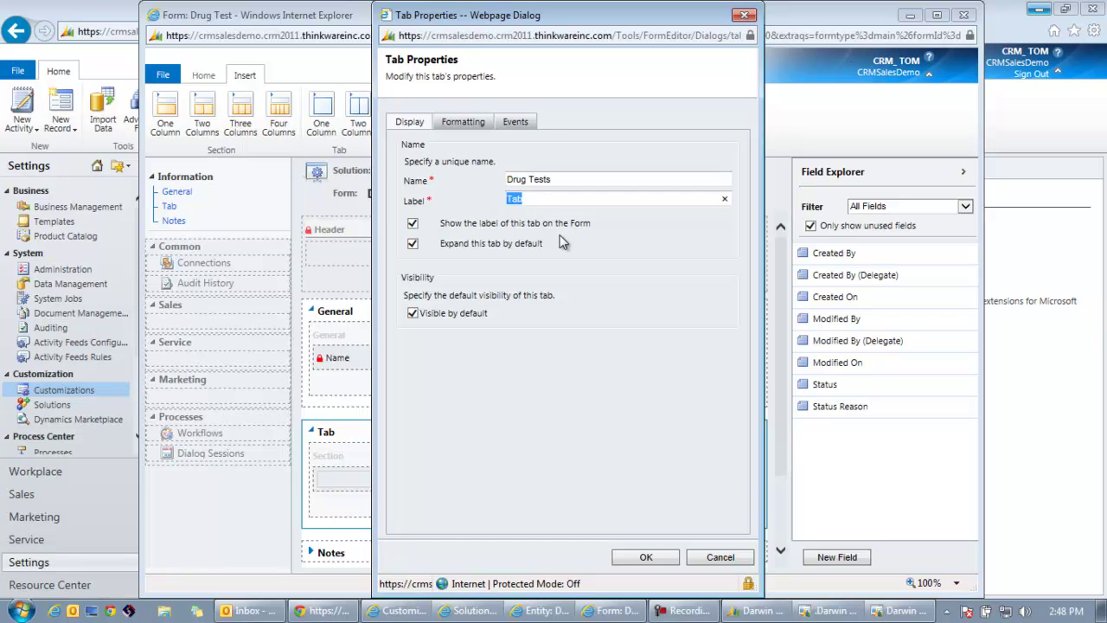
text(Drug Tests)
drag(559, 179, 443, 180)
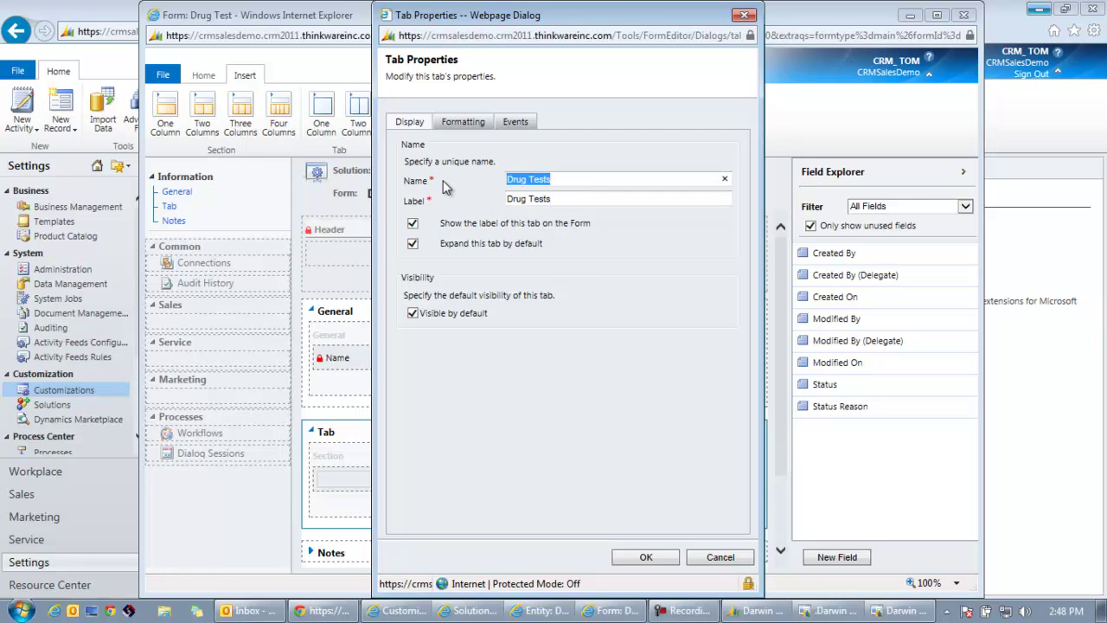
text(Admin)
key(Tab)
text(Admin)
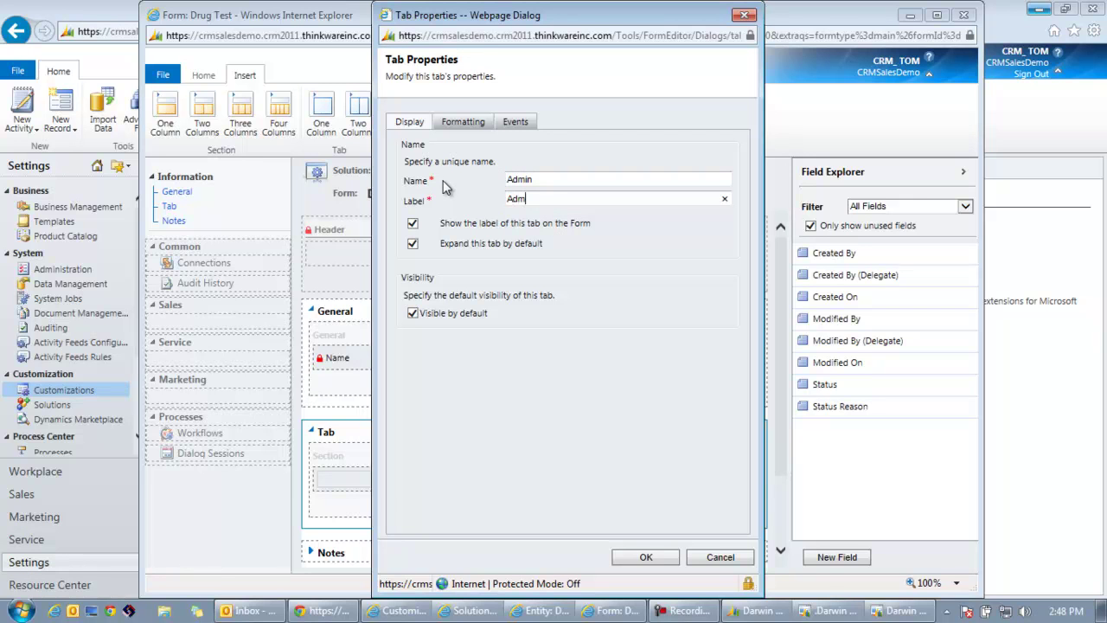
click(649, 555)
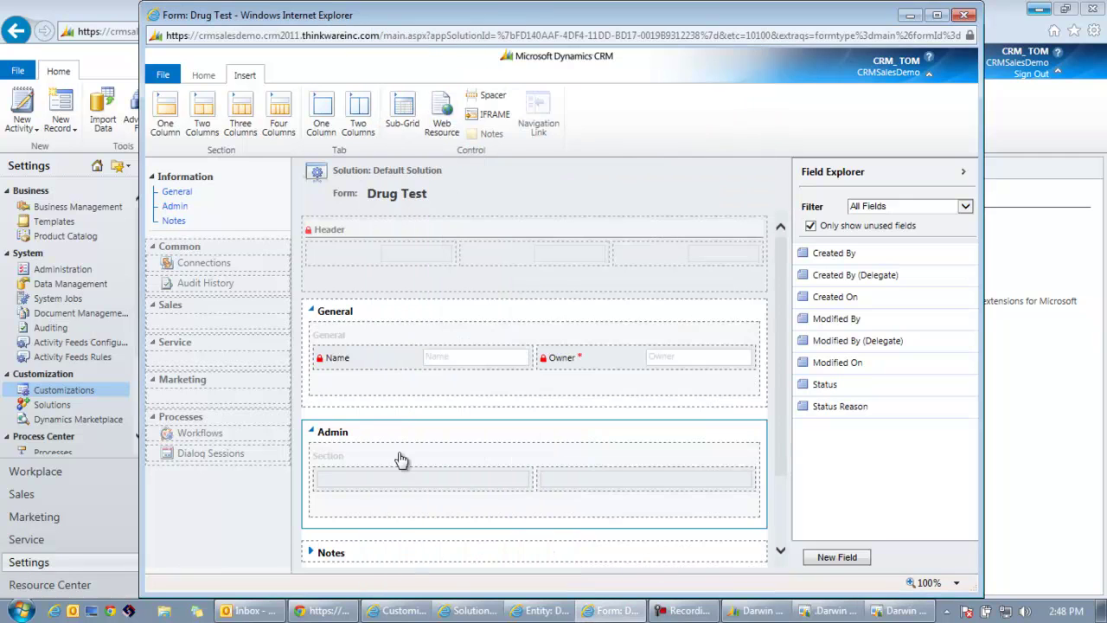
Step: Place Name, Owner, Created By/On and Modified By/On in the Admin section
drag(411, 372, 412, 489)
drag(569, 358, 575, 485)
drag(816, 252, 372, 507)
drag(835, 275, 609, 515)
drag(830, 278, 357, 412)
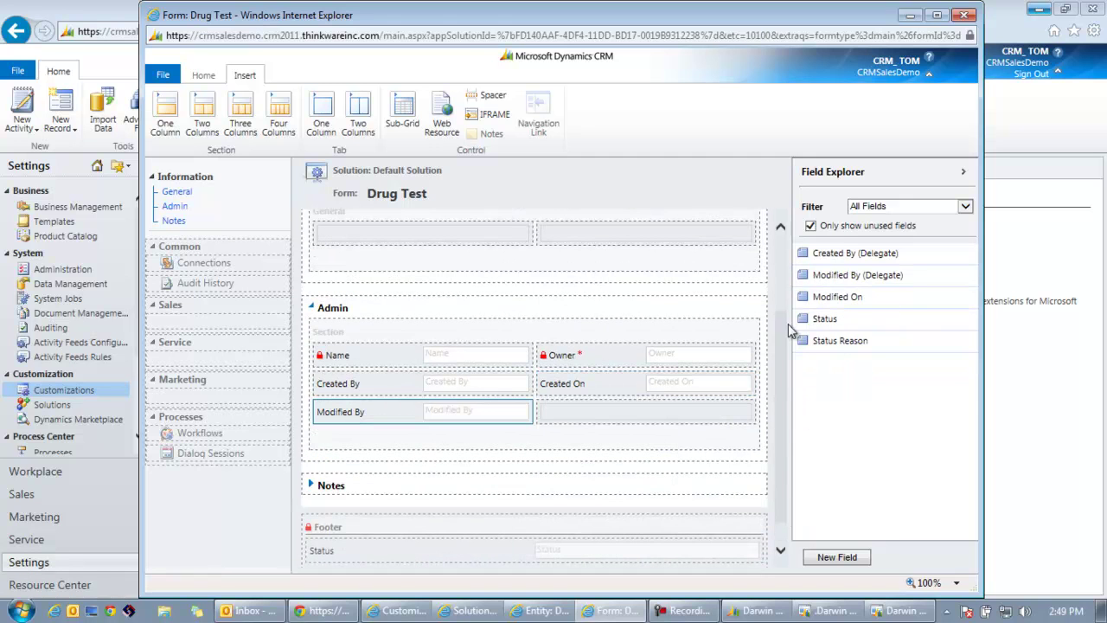
drag(835, 296, 587, 420)
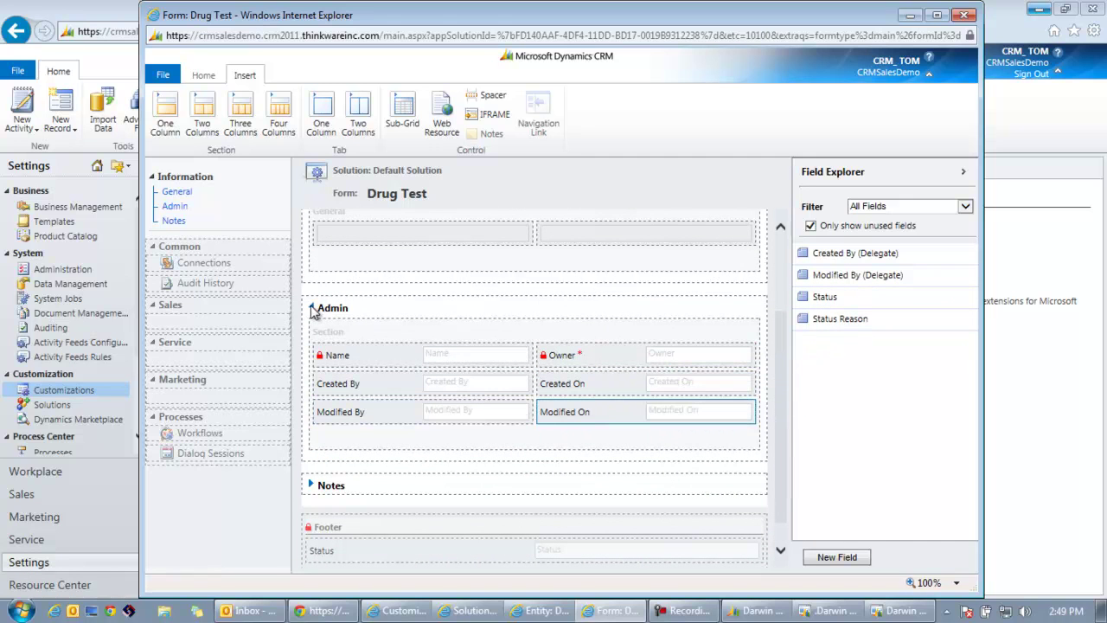
Step: Uncheck 'Expand this tab by default' for the Admin tab
click(365, 313)
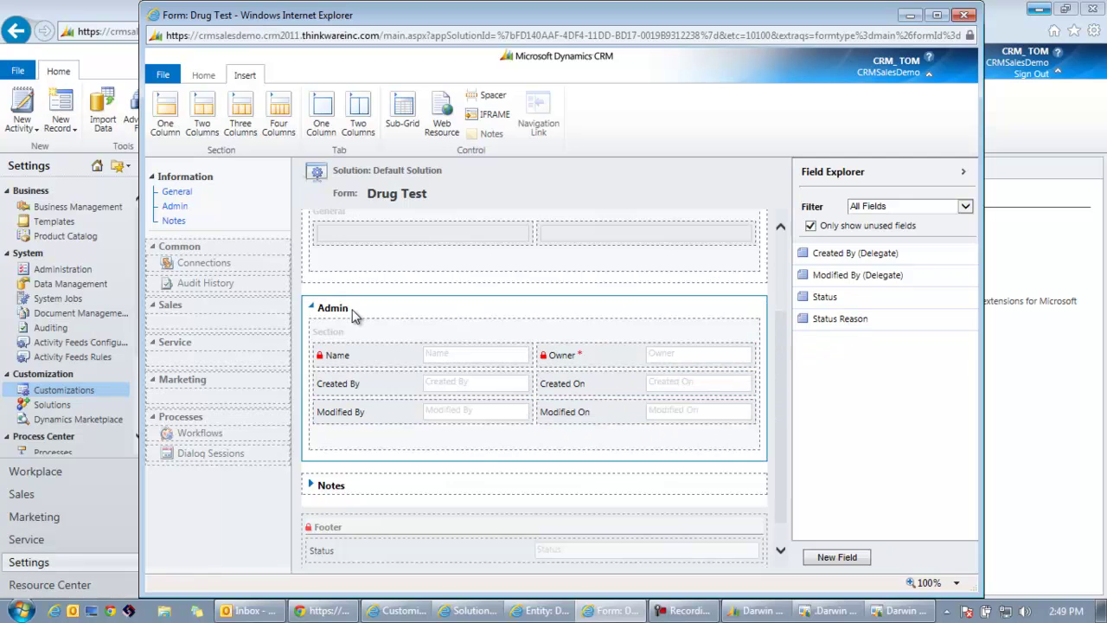
double_click(363, 311)
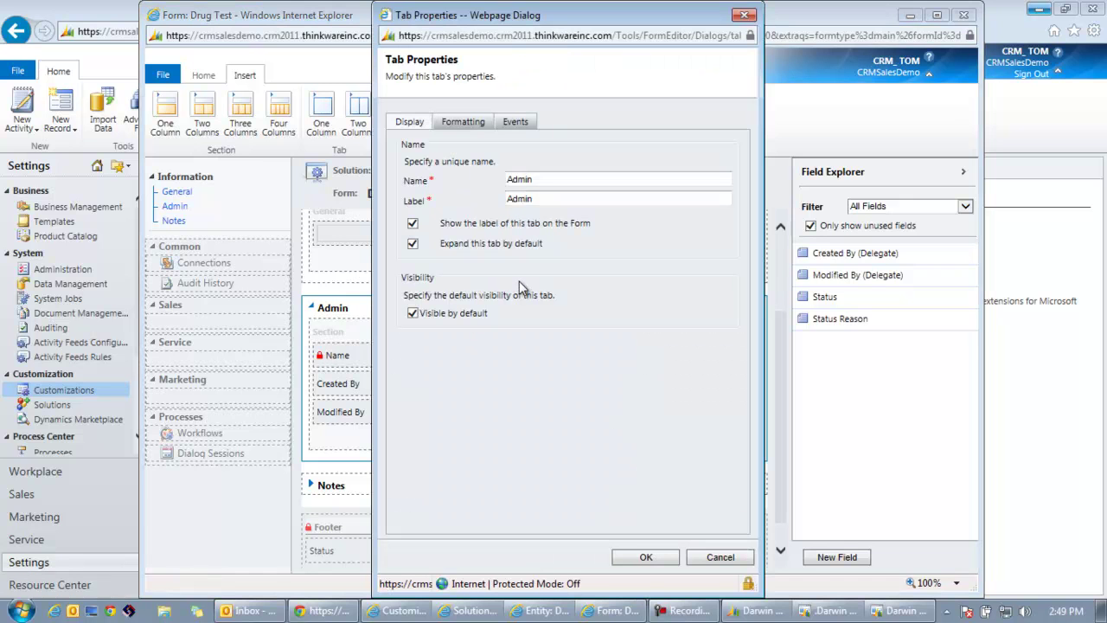
click(413, 243)
click(647, 558)
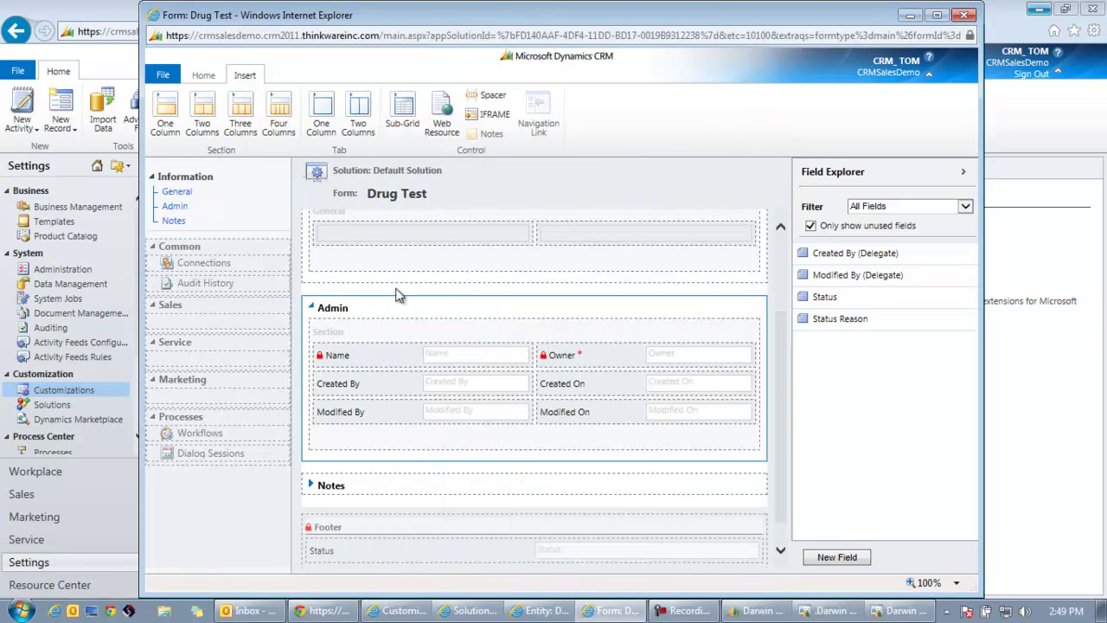
Step: Review the General section's properties without changes and select the General tab
drag(783, 375, 781, 276)
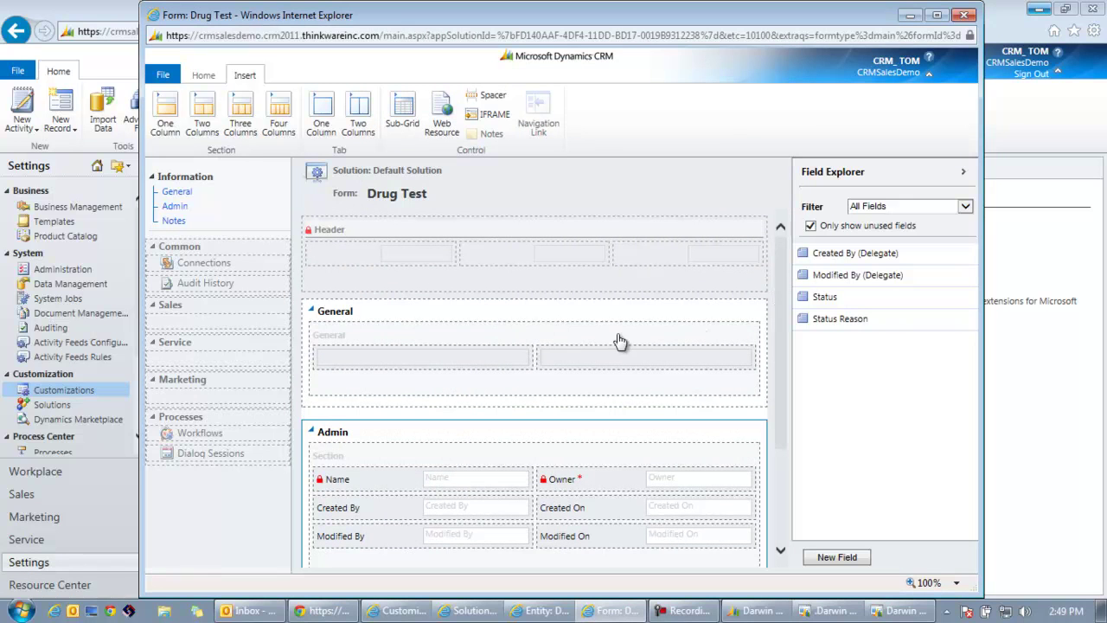
double_click(582, 337)
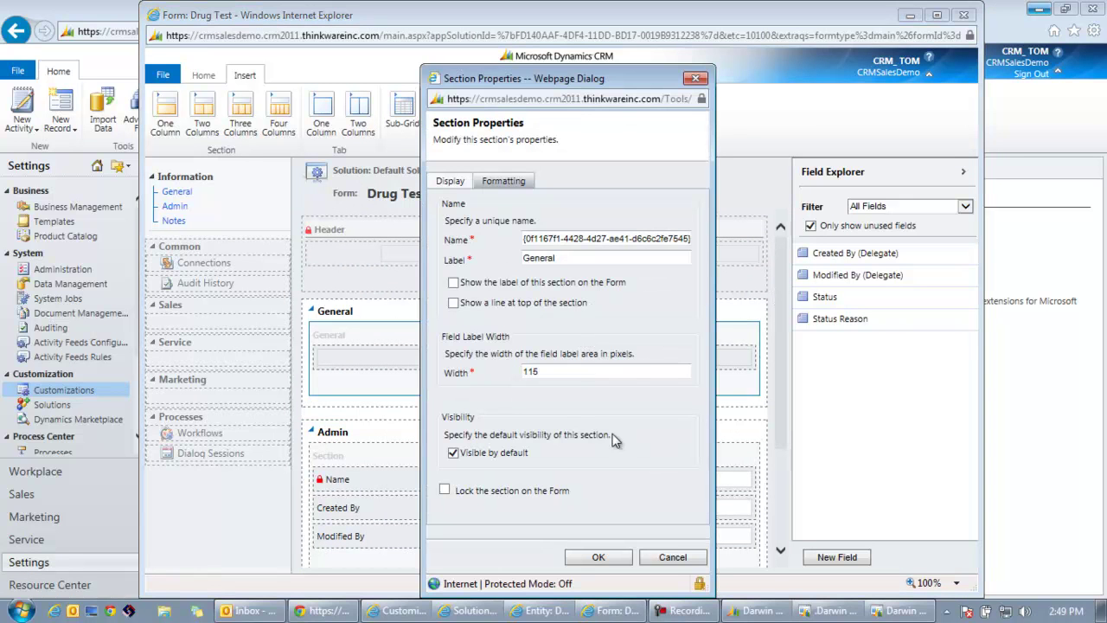
click(671, 558)
click(566, 319)
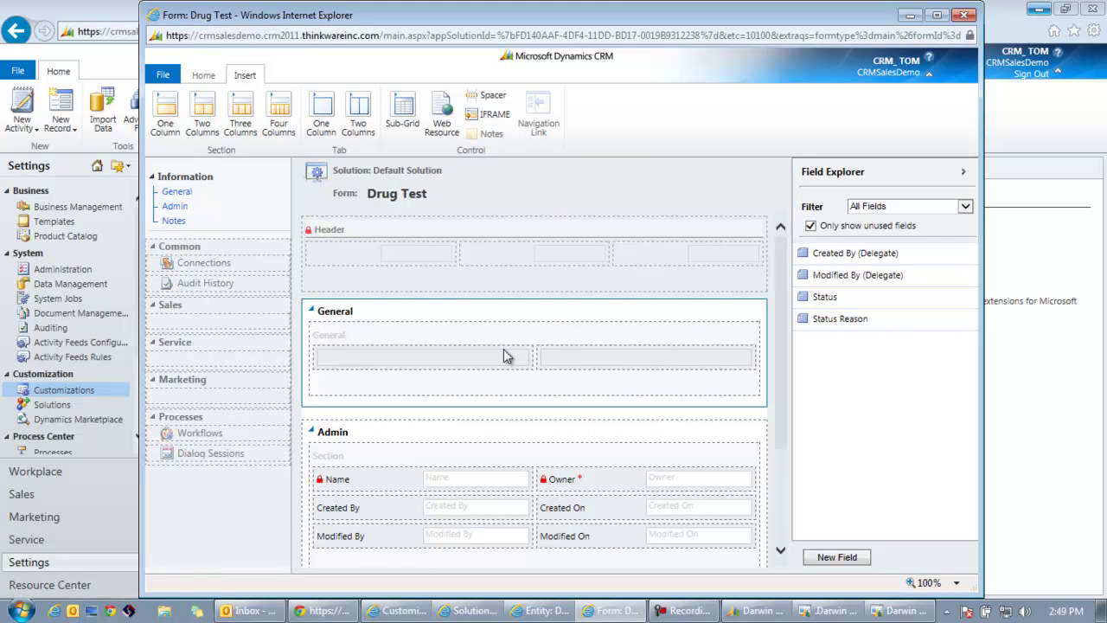
Step: Start a new Drug Test field with display name 'Employee'
click(837, 557)
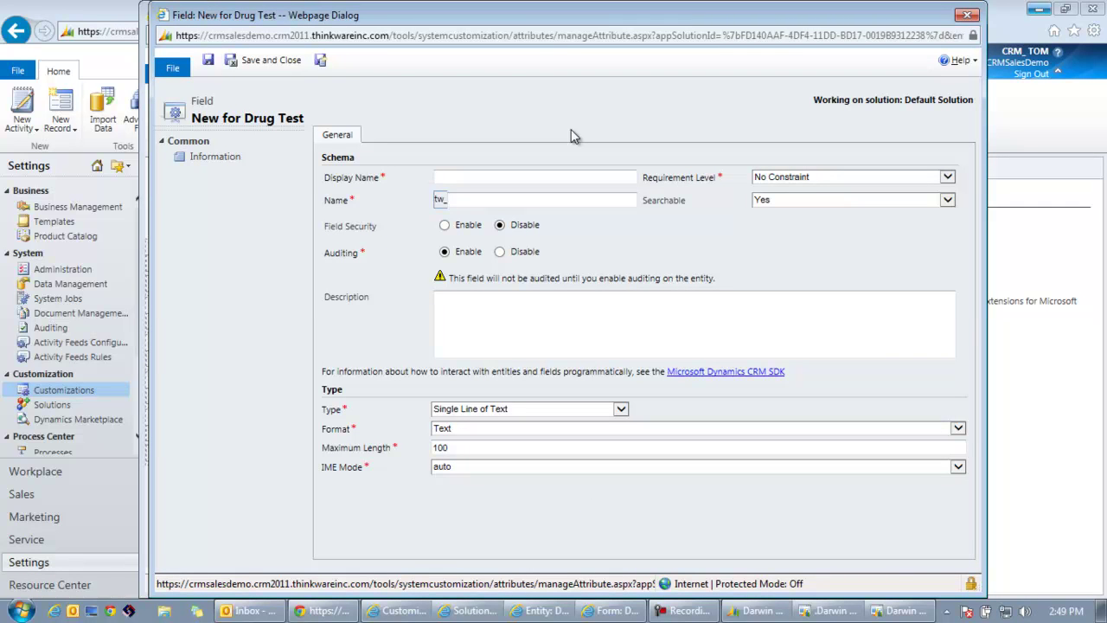
text(Employee)
key(Tab)
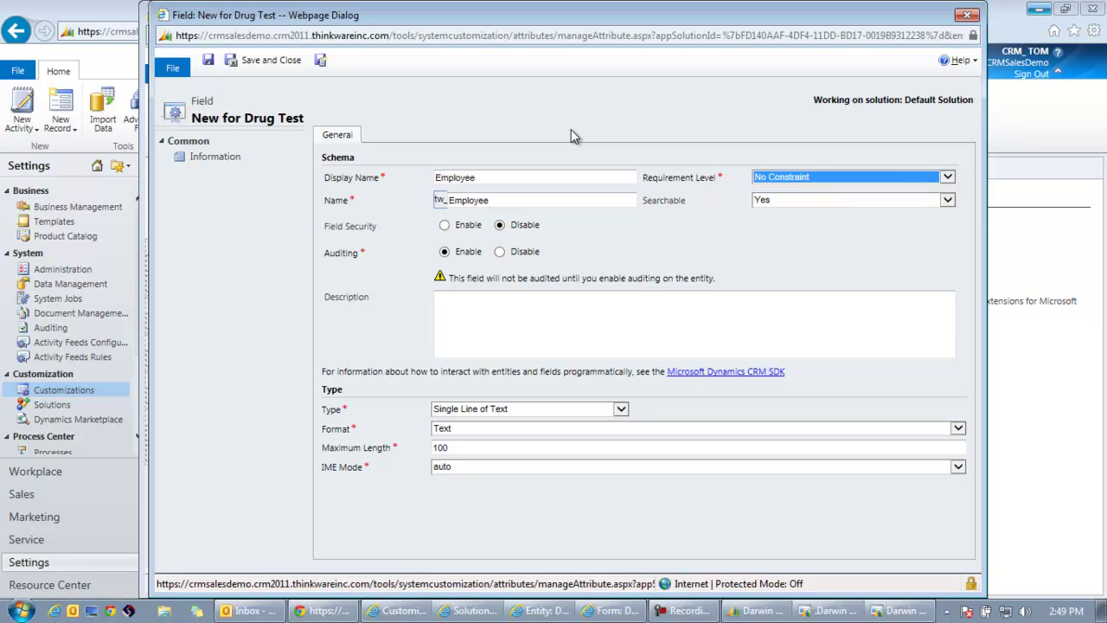
key(Tab)
key(Tab)
key(Tab)
key(Tab)
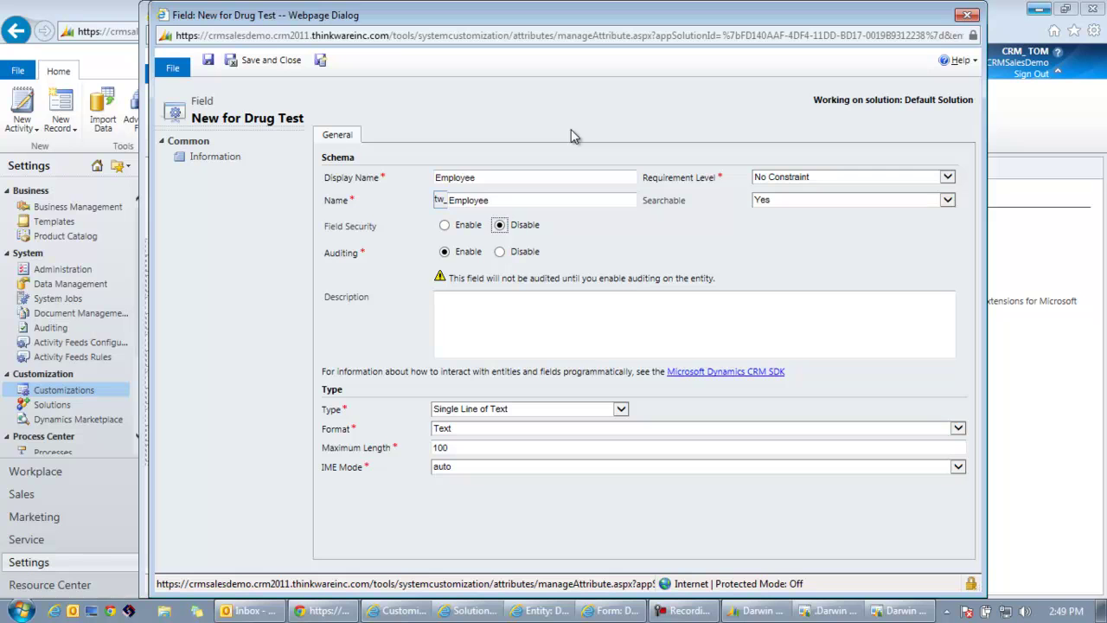
key(Tab)
key(Tab)
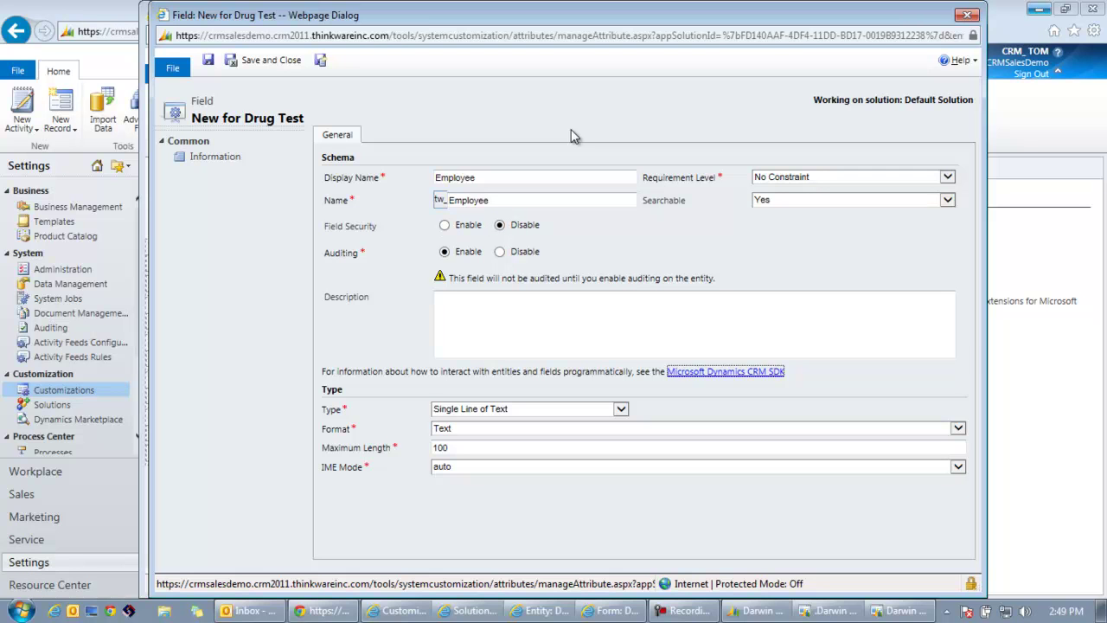
key(Tab)
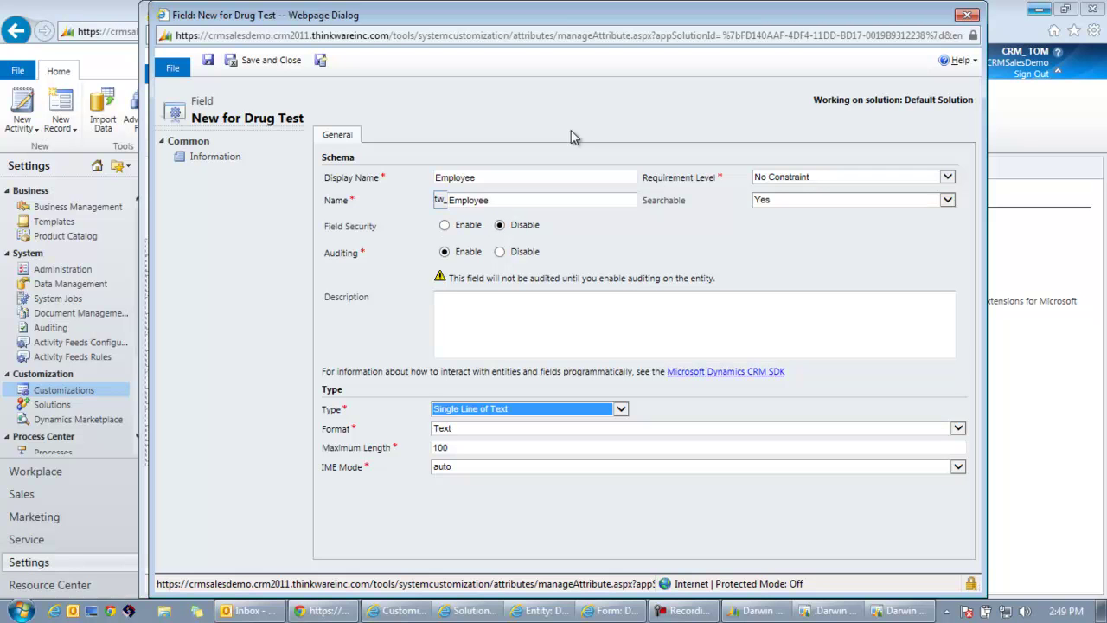
Step: Make the Employee field a Lookup targeting Employee records
click(621, 408)
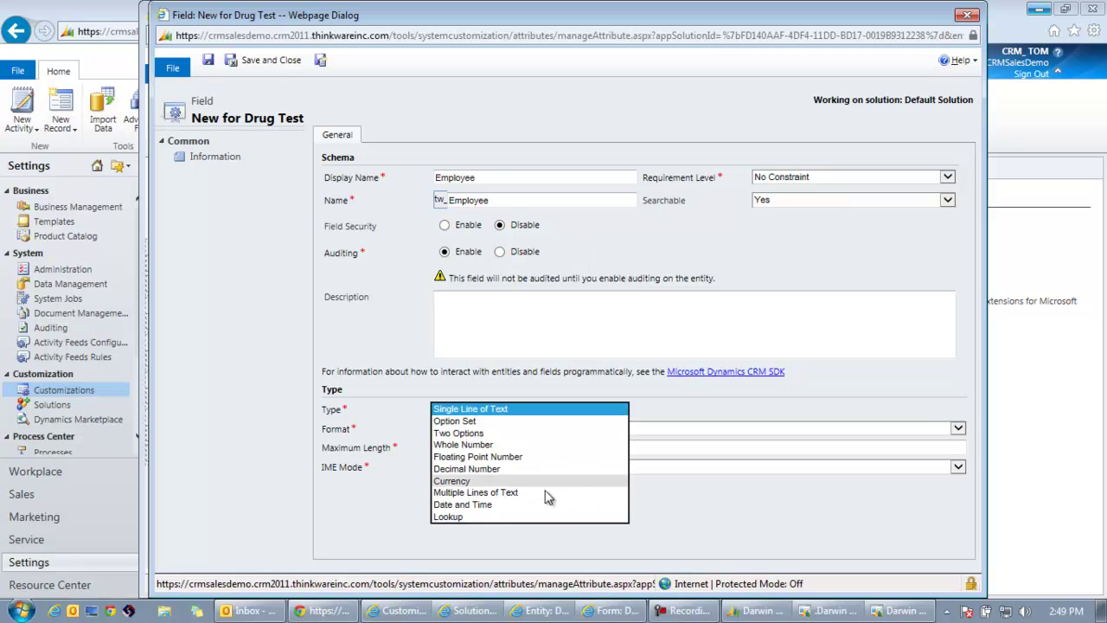
click(540, 517)
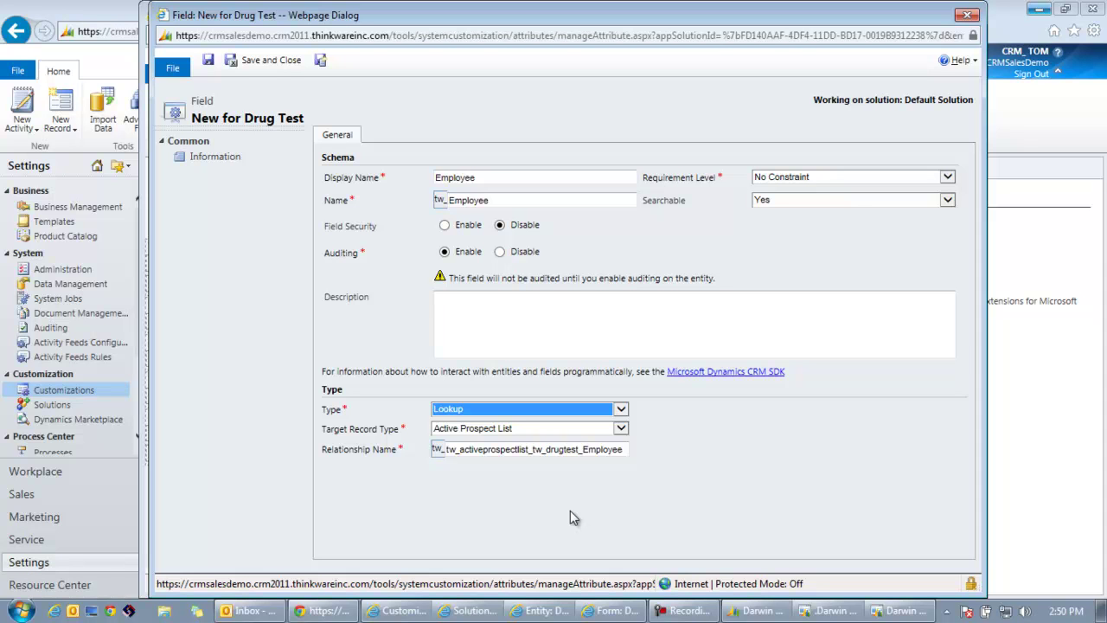
click(621, 428)
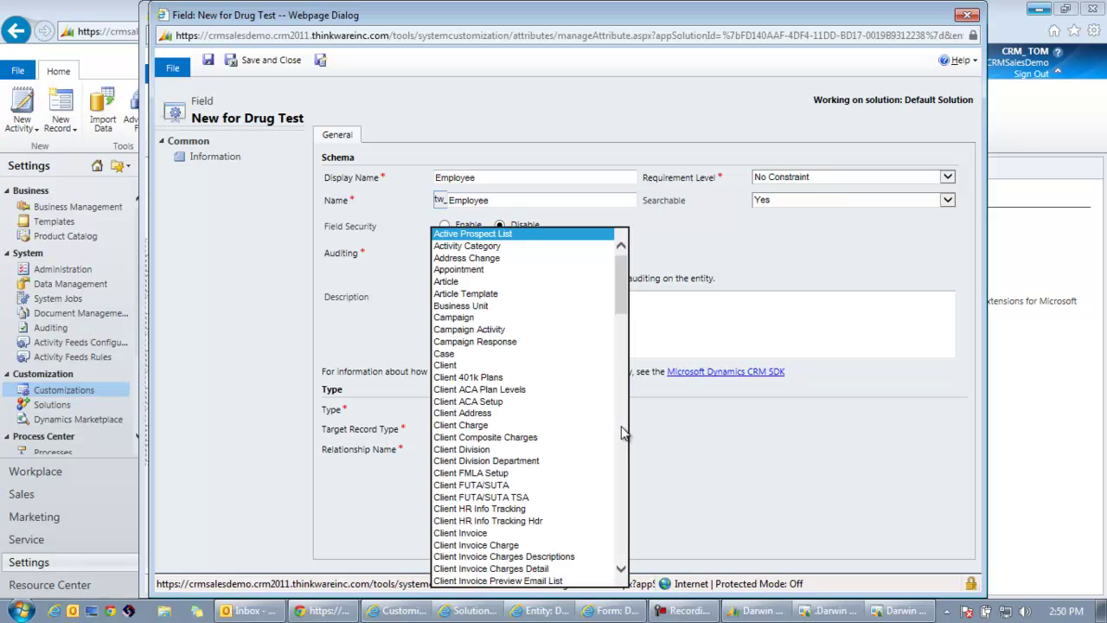
drag(619, 286, 620, 425)
click(459, 501)
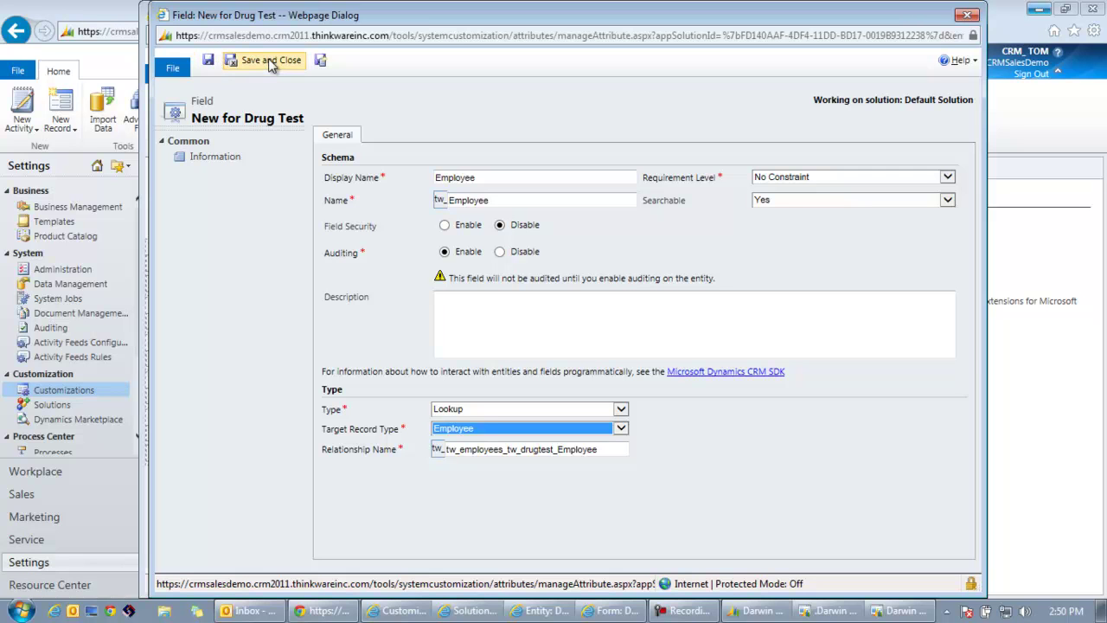
Step: Save the Employee lookup, then create 'Test Date' as a Date and Time field, Date Only format
click(320, 60)
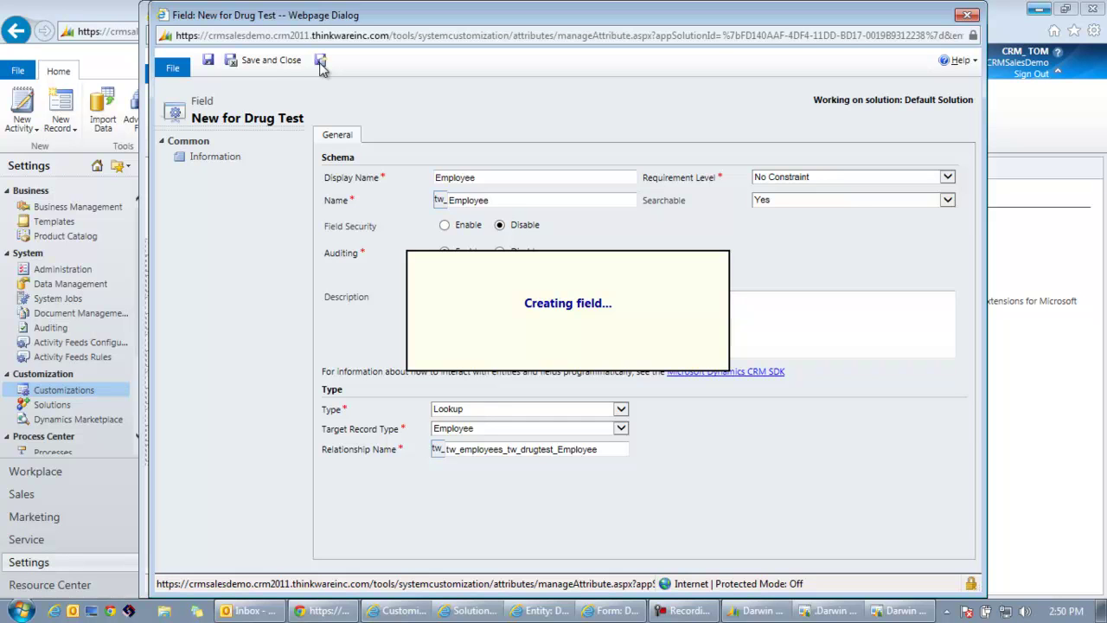
click(477, 178)
text(Test Date)
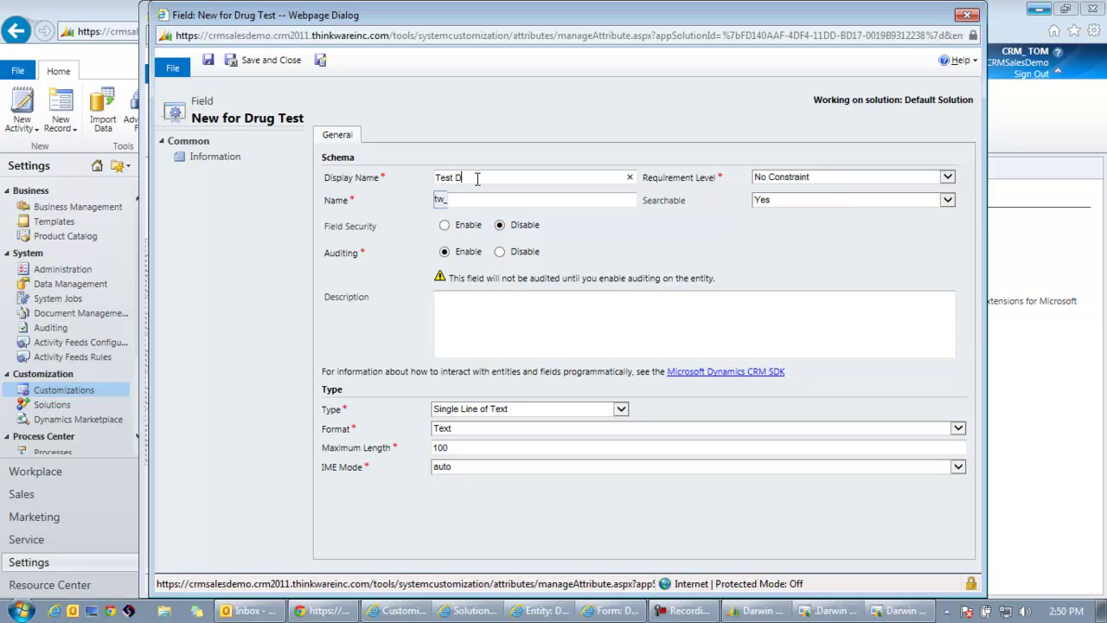
key(Tab)
key(Tab)
key(Tab)
key(Tab)
key(Tab)
key(Tab)
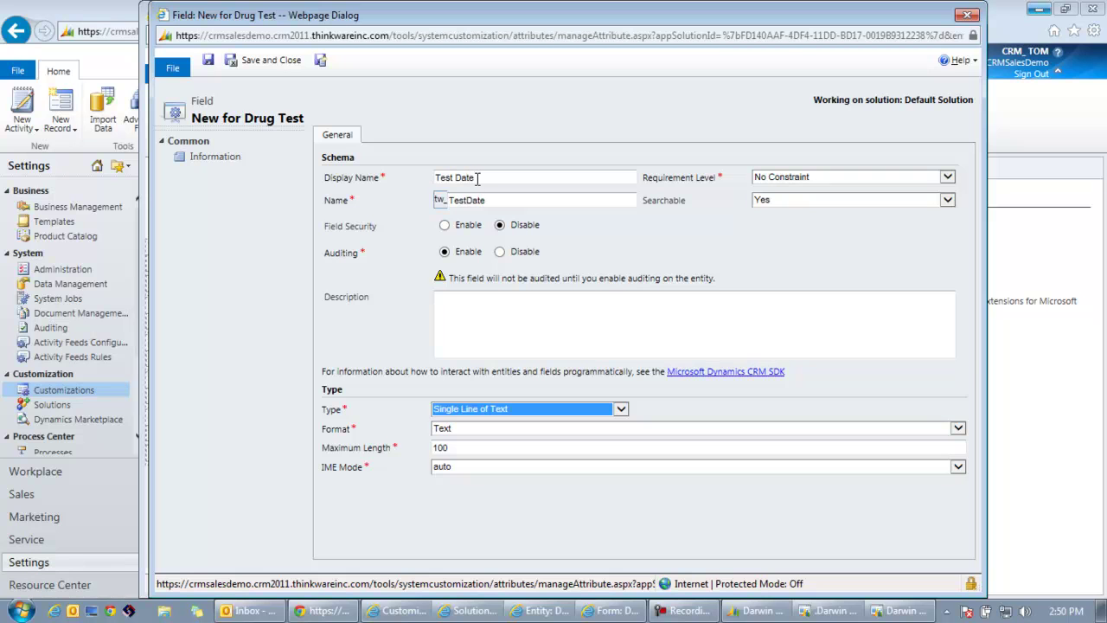
click(621, 410)
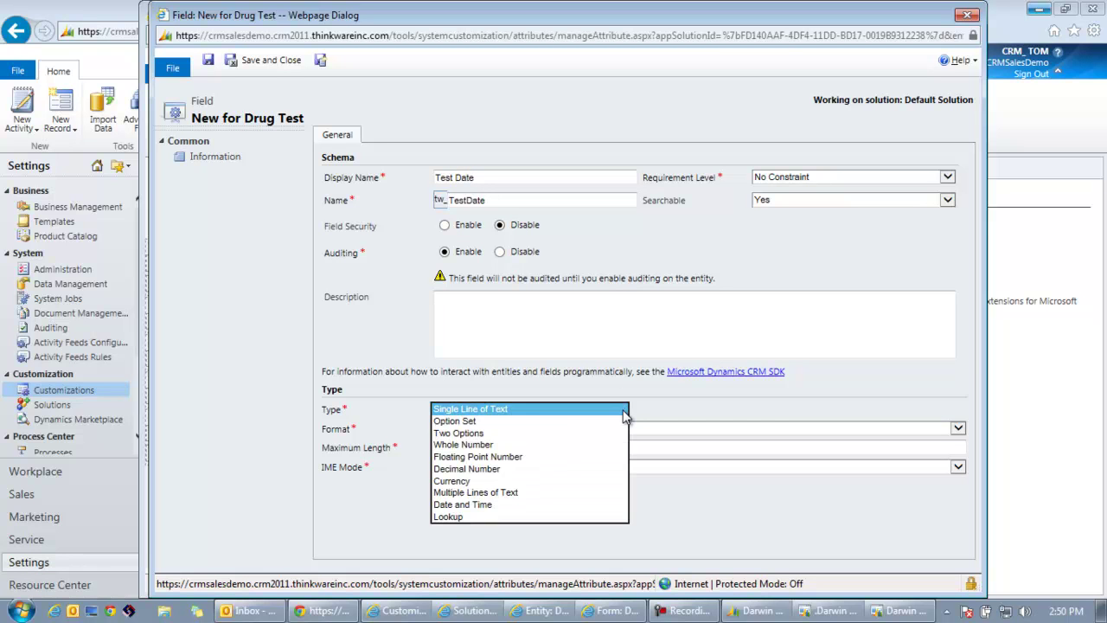
click(510, 505)
click(478, 432)
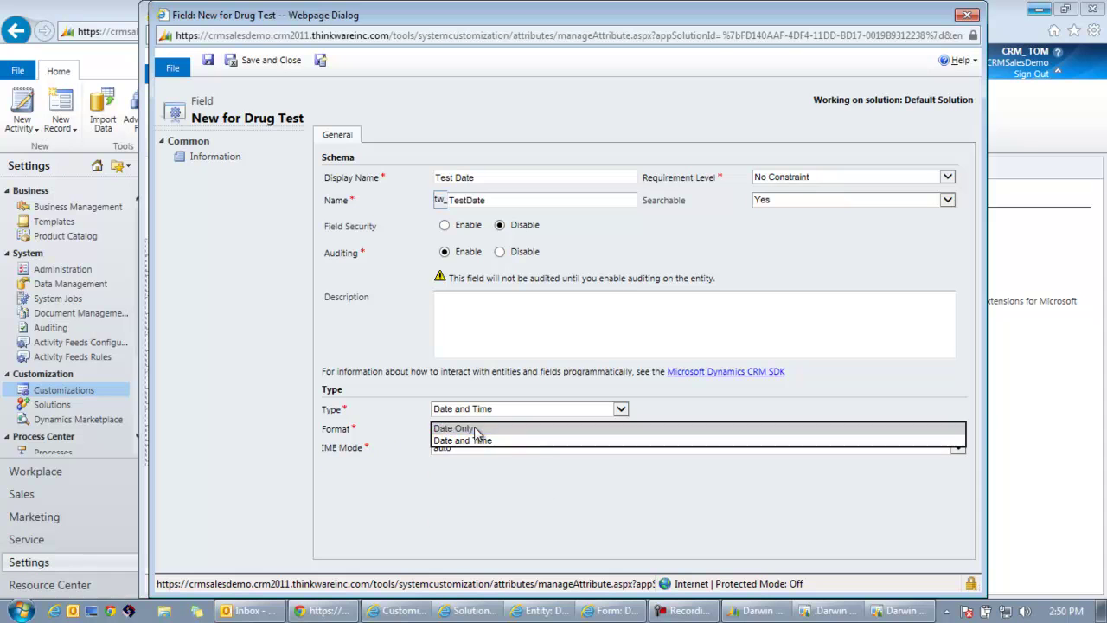
click(474, 428)
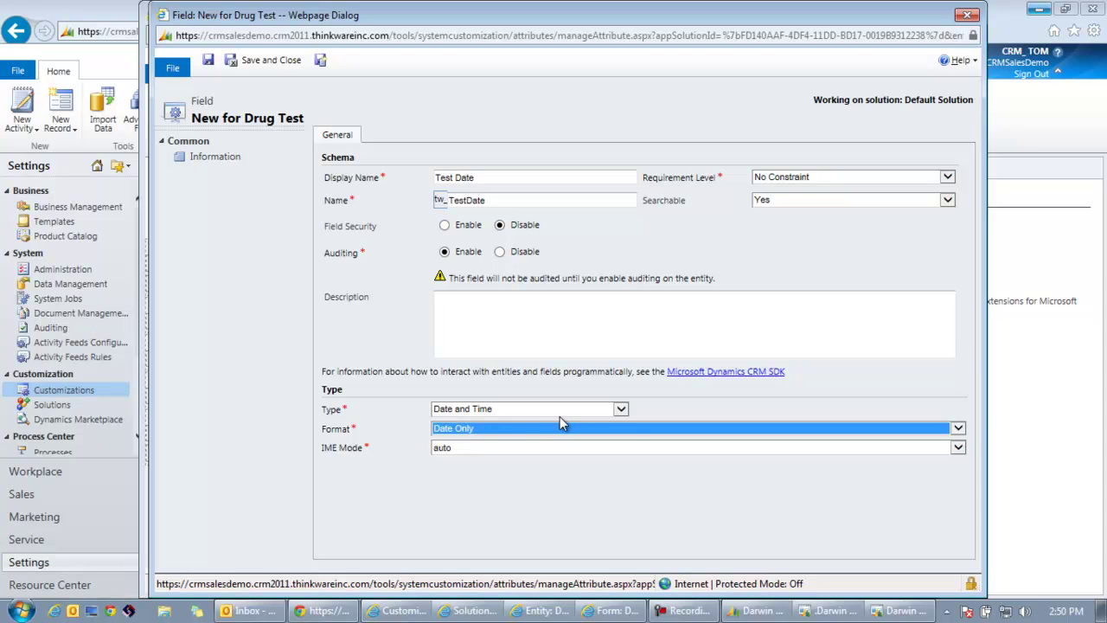
click(320, 59)
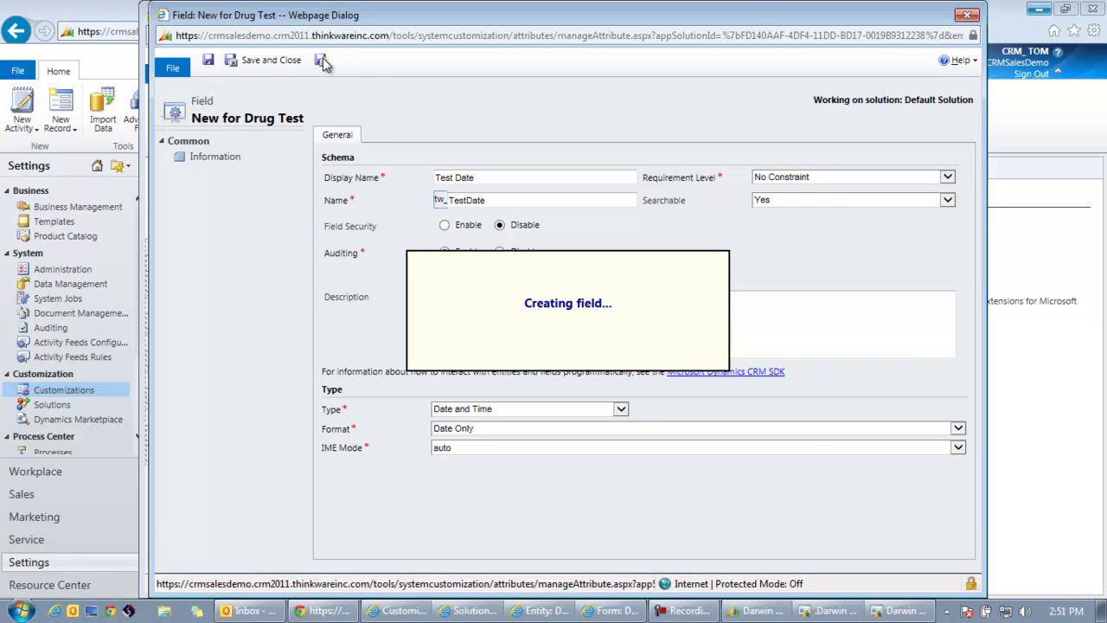
Step: Create a Currency field named 'Drug Test Cost', save it and start a blank new field
click(438, 177)
text(Tru)
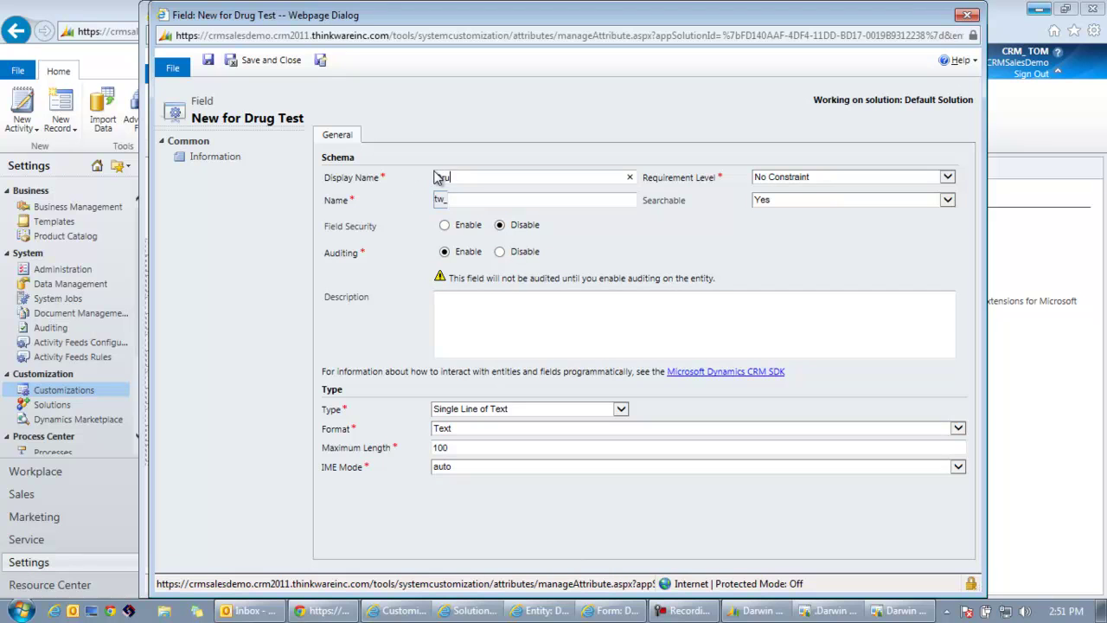
text(g Test Cost)
key(Tab)
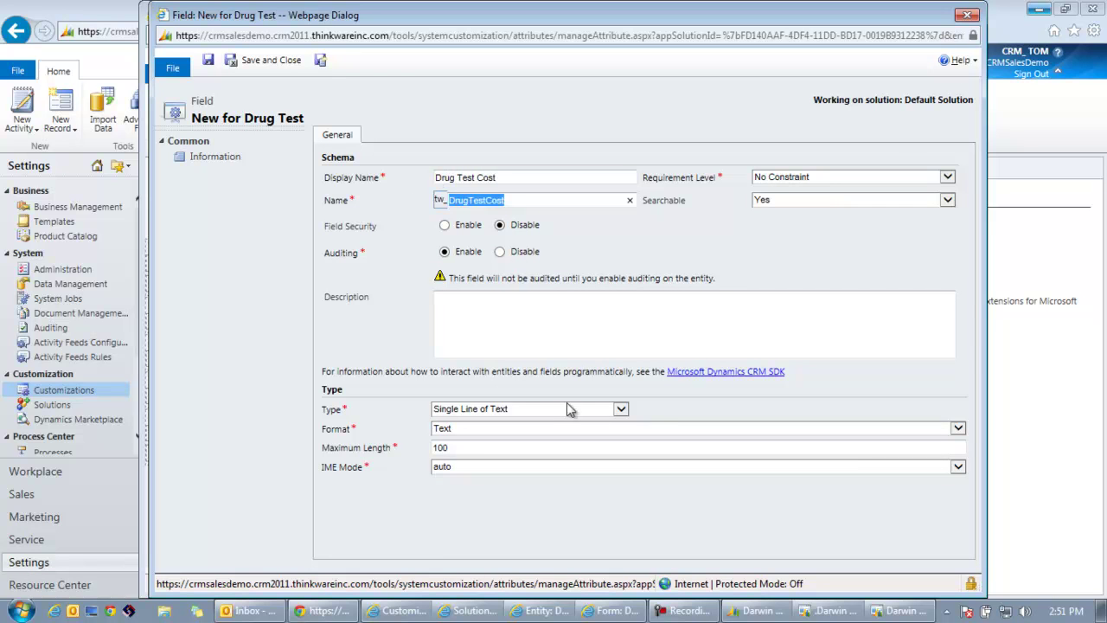
click(622, 413)
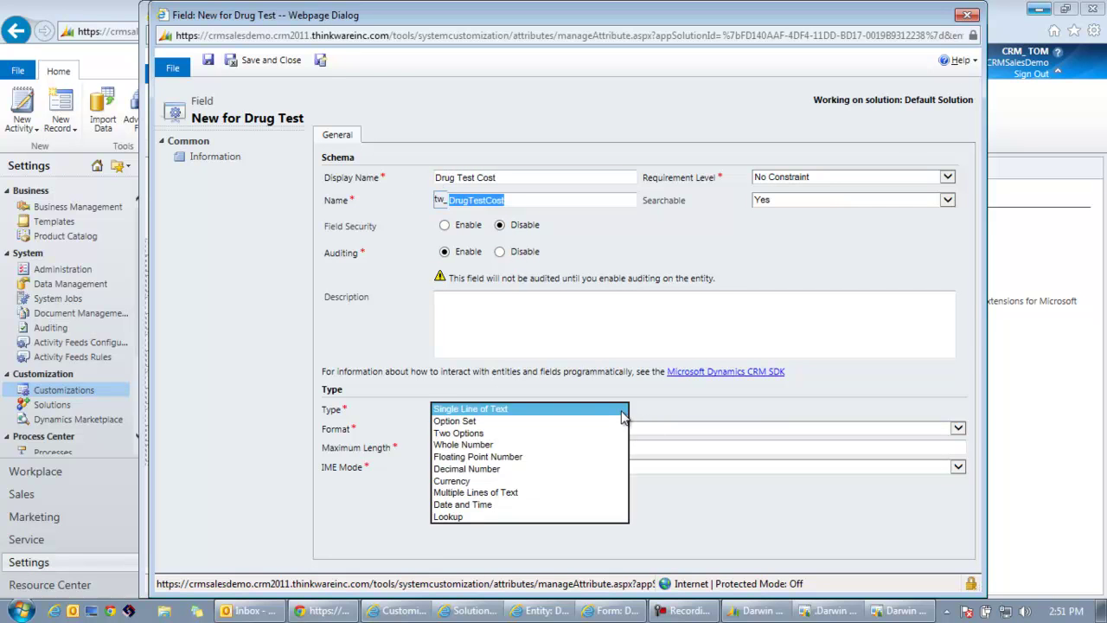
click(547, 482)
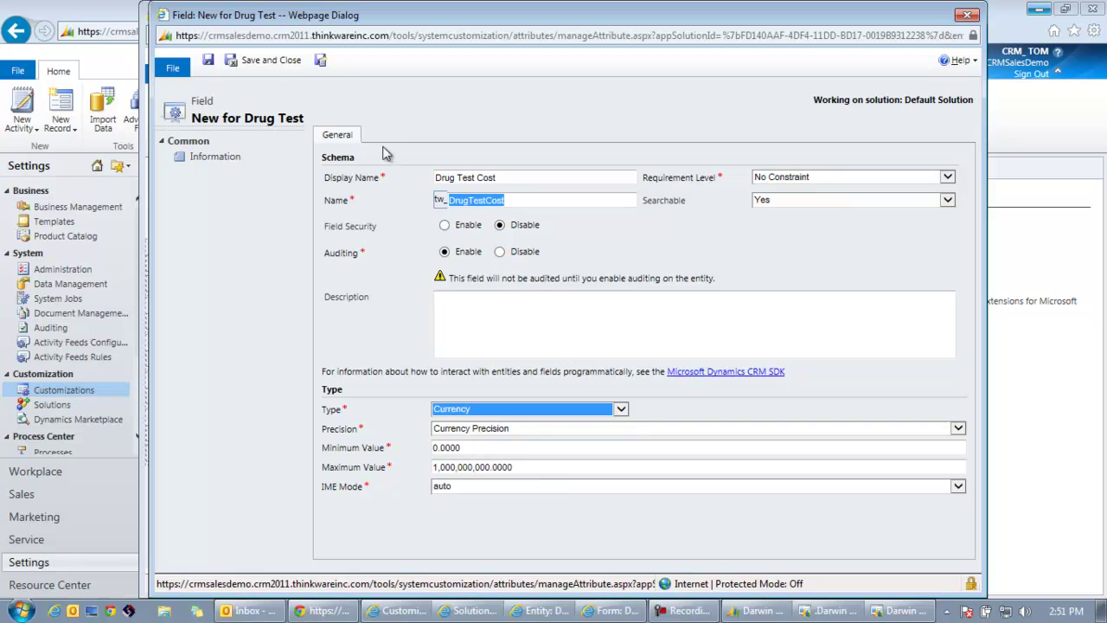
click(320, 60)
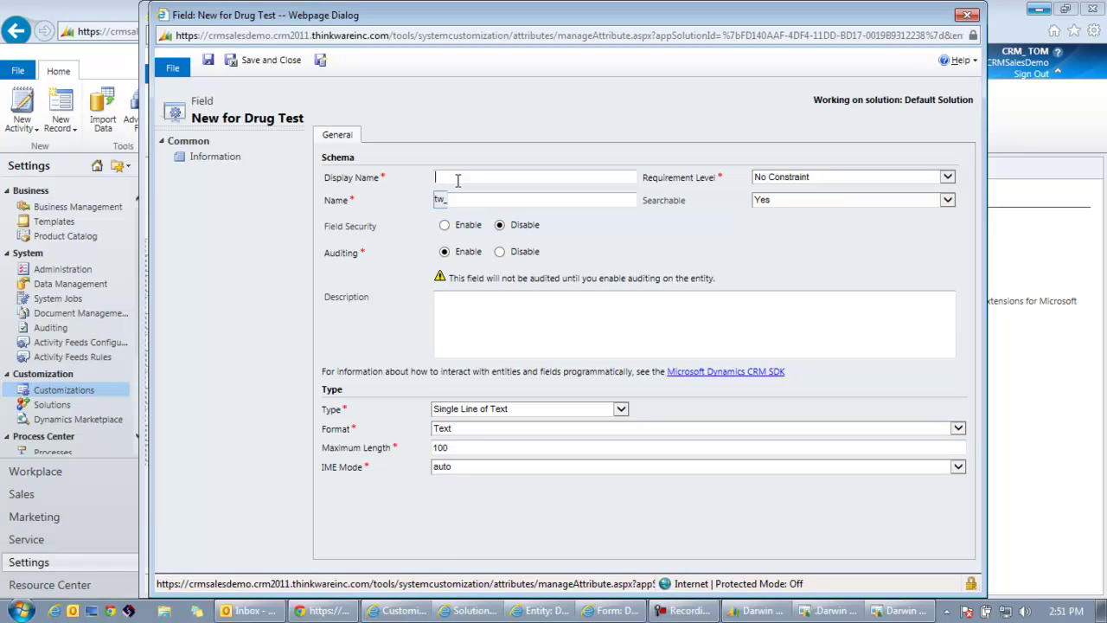
Step: Name a new field 'Drug Test Results' and set its type to Option Set
text(Drug Test Results)
key(Tab)
key(Tab)
key(Tab)
key(Tab)
key(Tab)
click(621, 409)
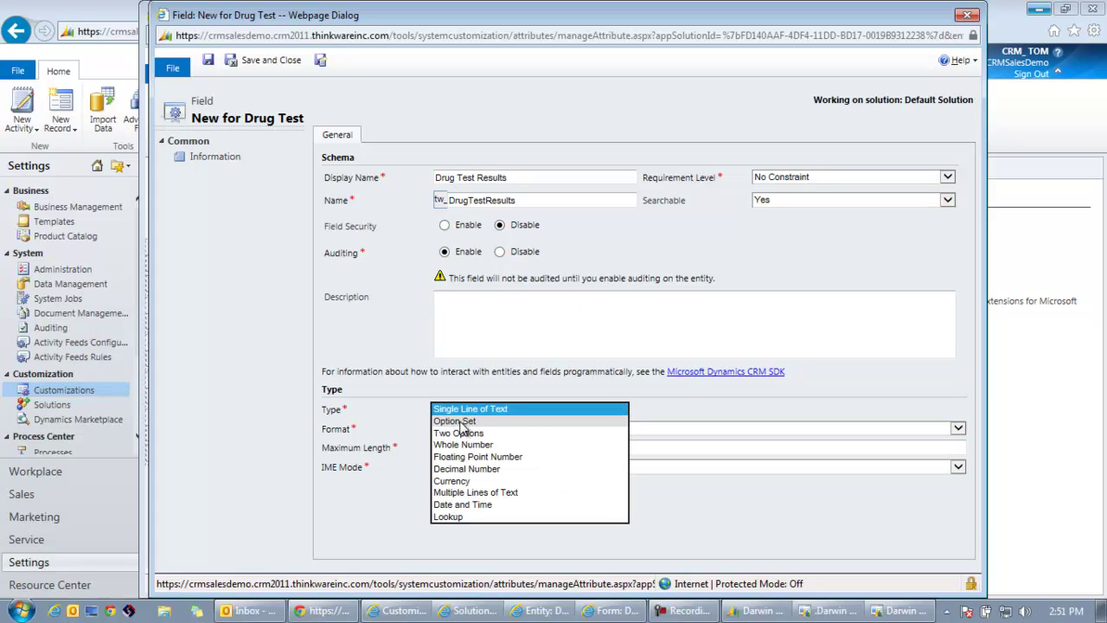
click(460, 423)
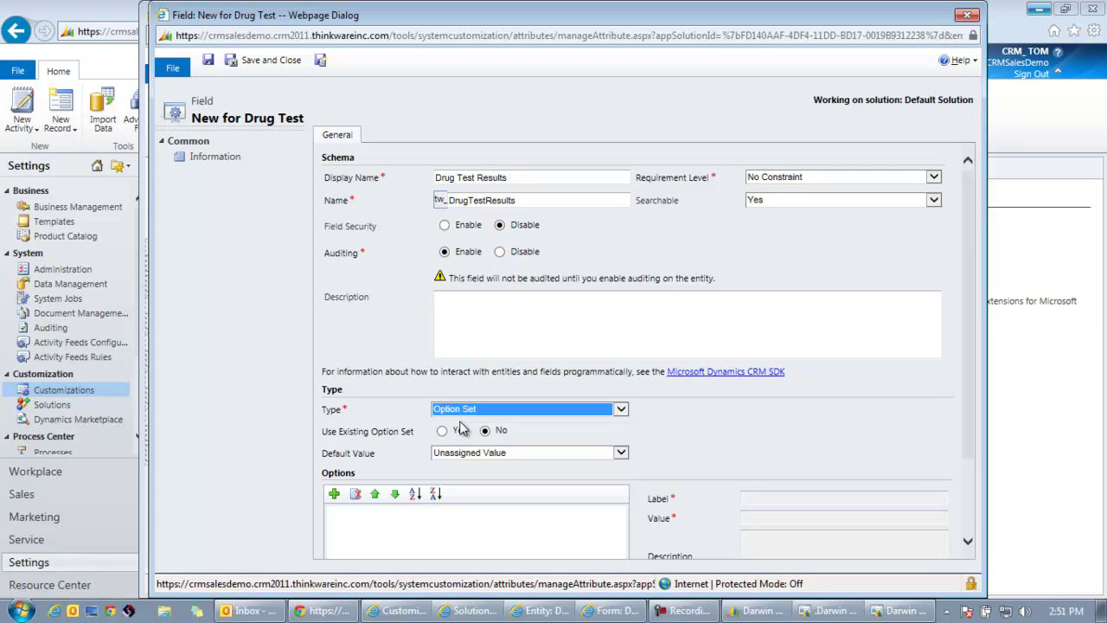
click(400, 519)
scroll(401, 519, down, 2)
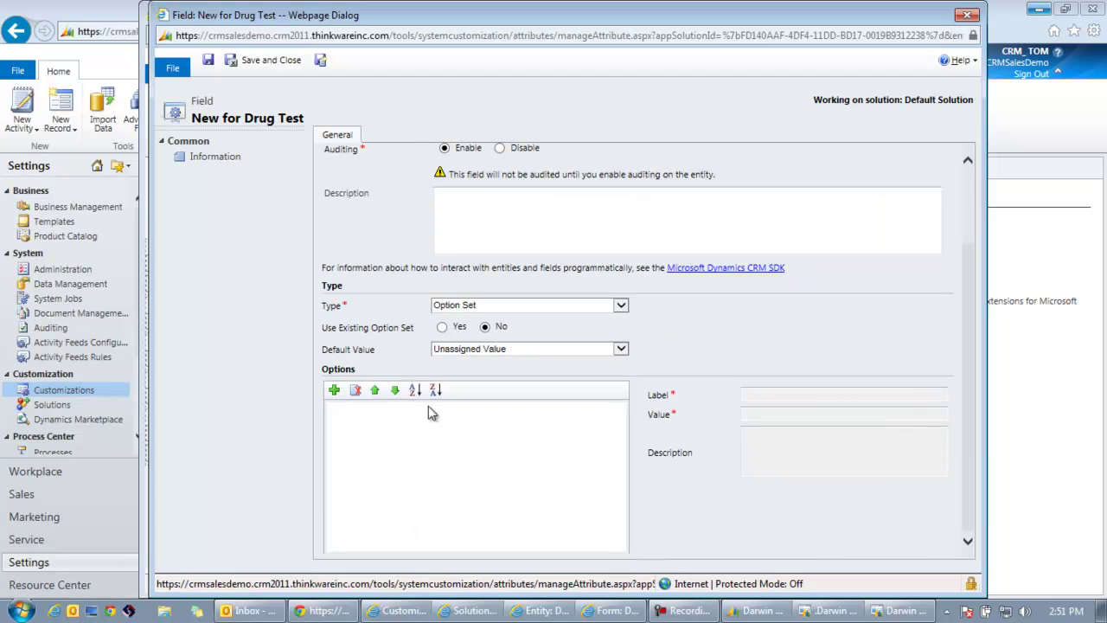
Step: Add options Passed, Failed, Requires Retest and Retest Failed, then save and start another field
click(334, 390)
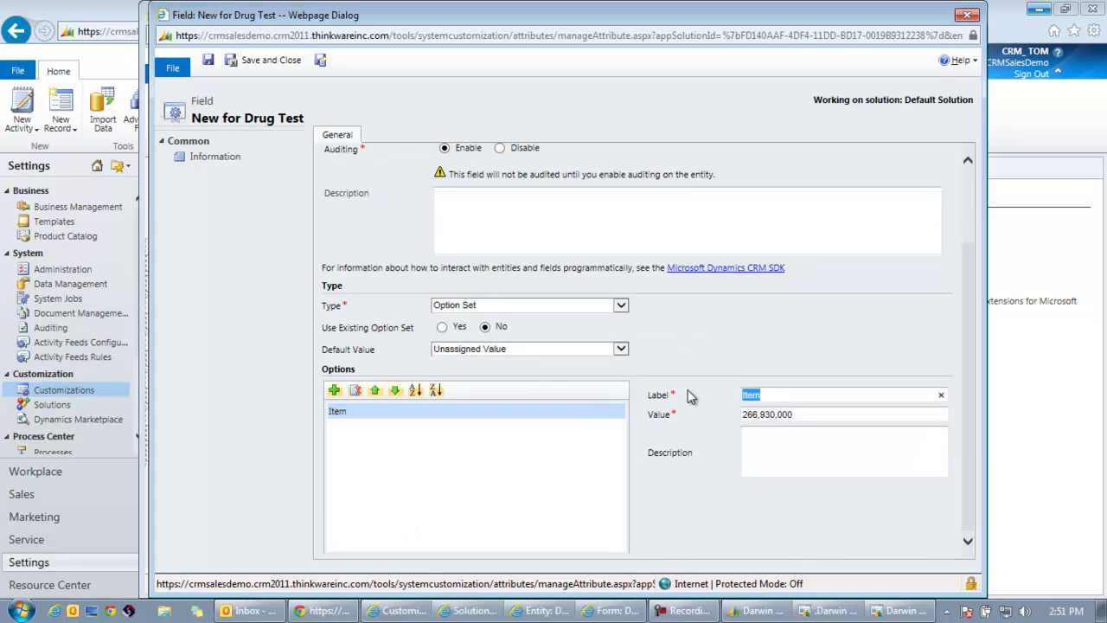
text(Passed)
click(334, 390)
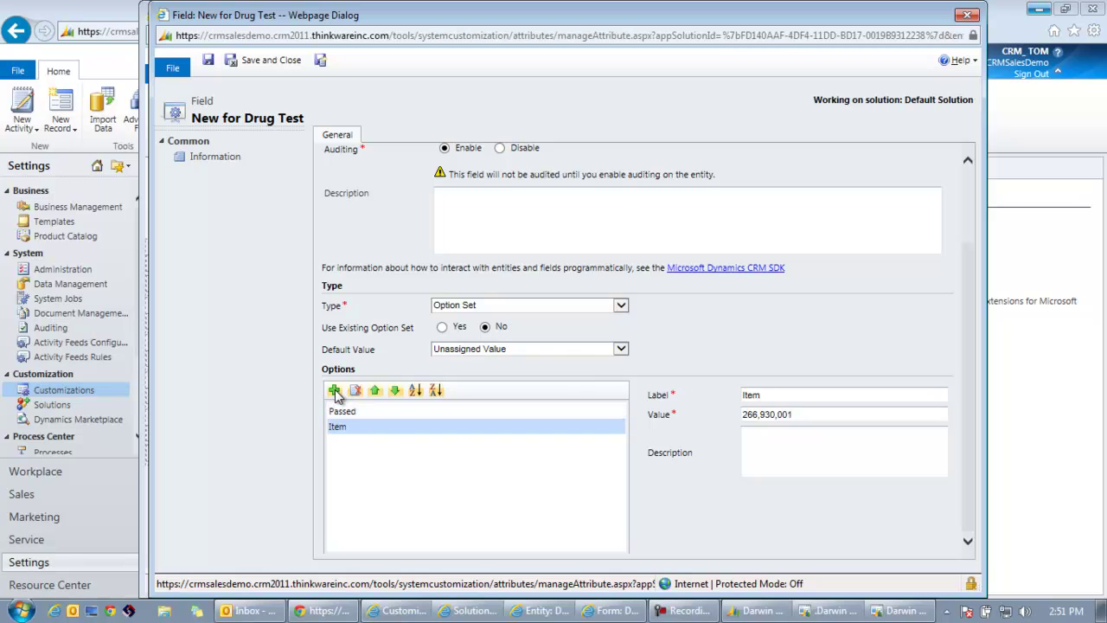
double_click(749, 397)
text(Failed)
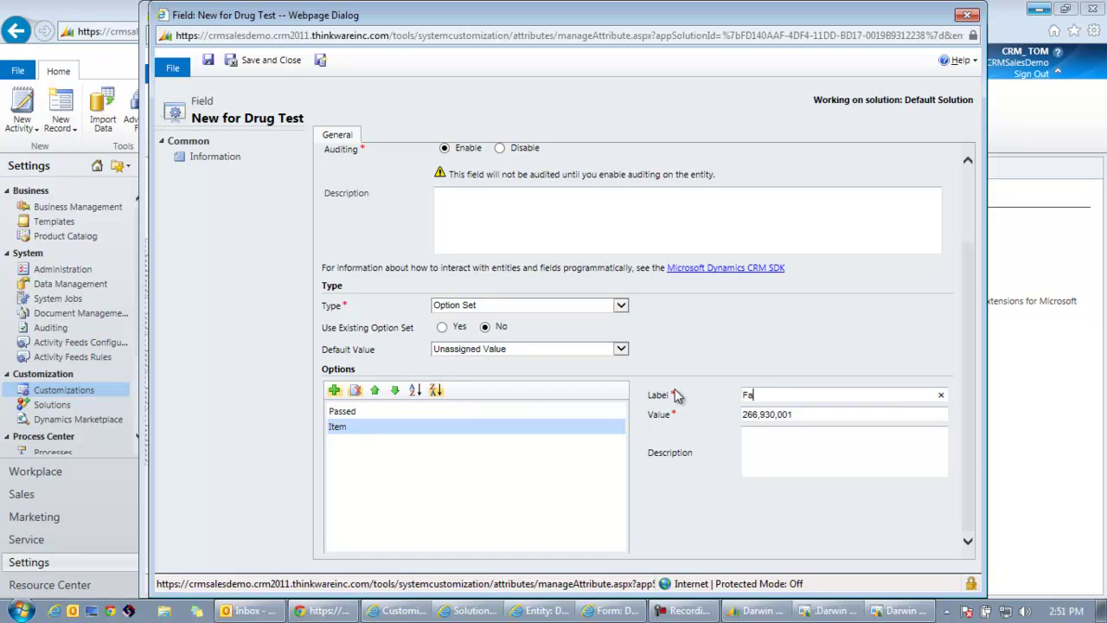
click(334, 390)
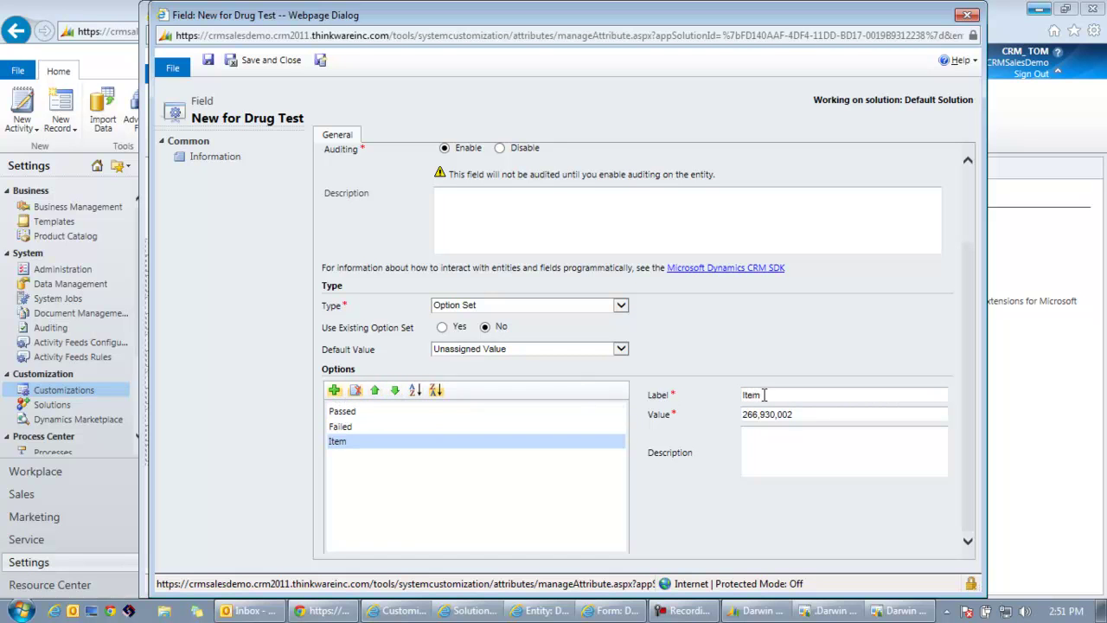
double_click(811, 395)
text(Requires Retest)
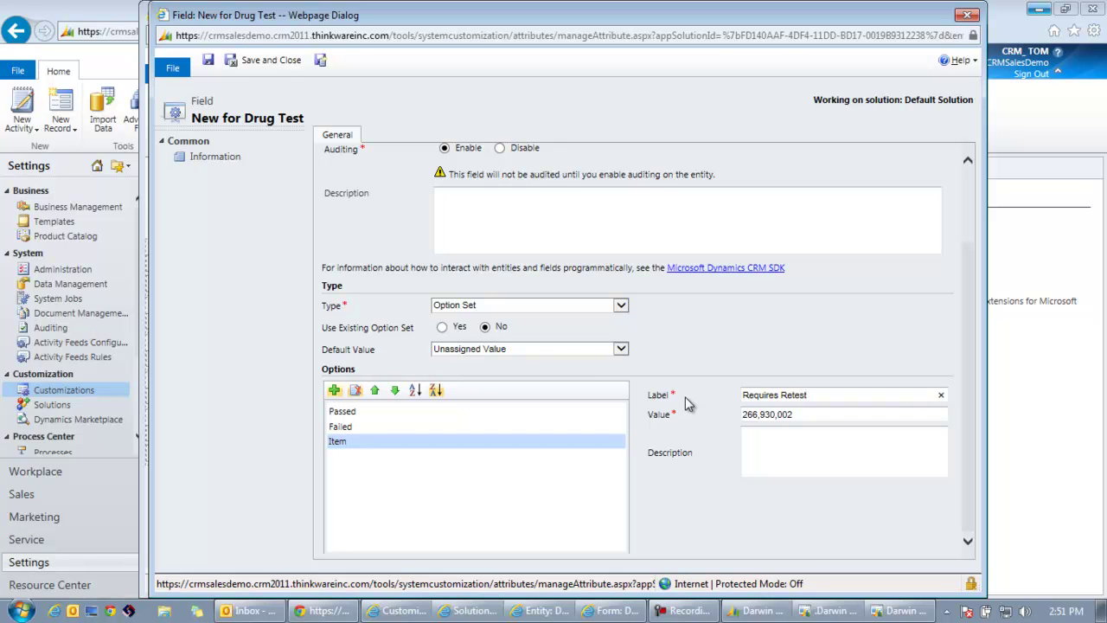
click(334, 390)
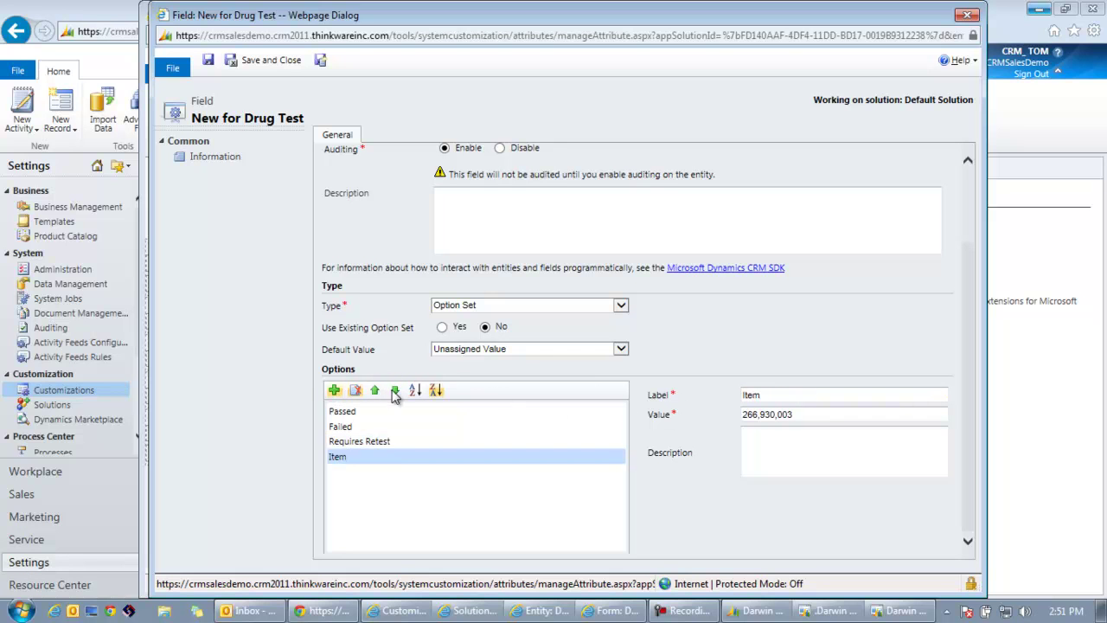
double_click(774, 394)
text(Retest)
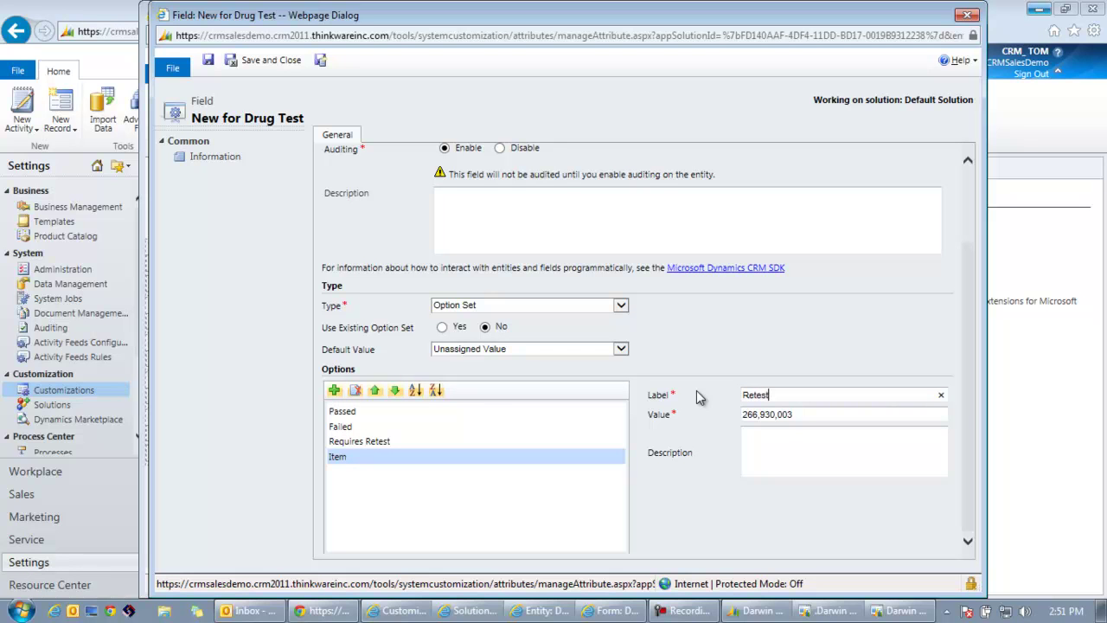
text( Failed)
click(680, 481)
scroll(970, 321, up, 3)
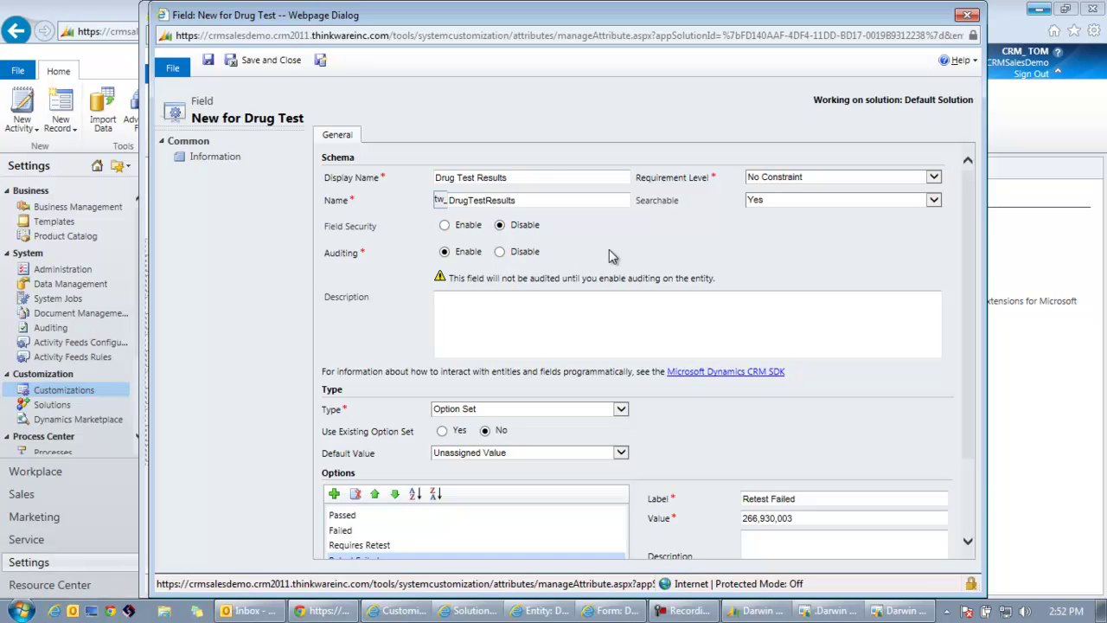
click(320, 60)
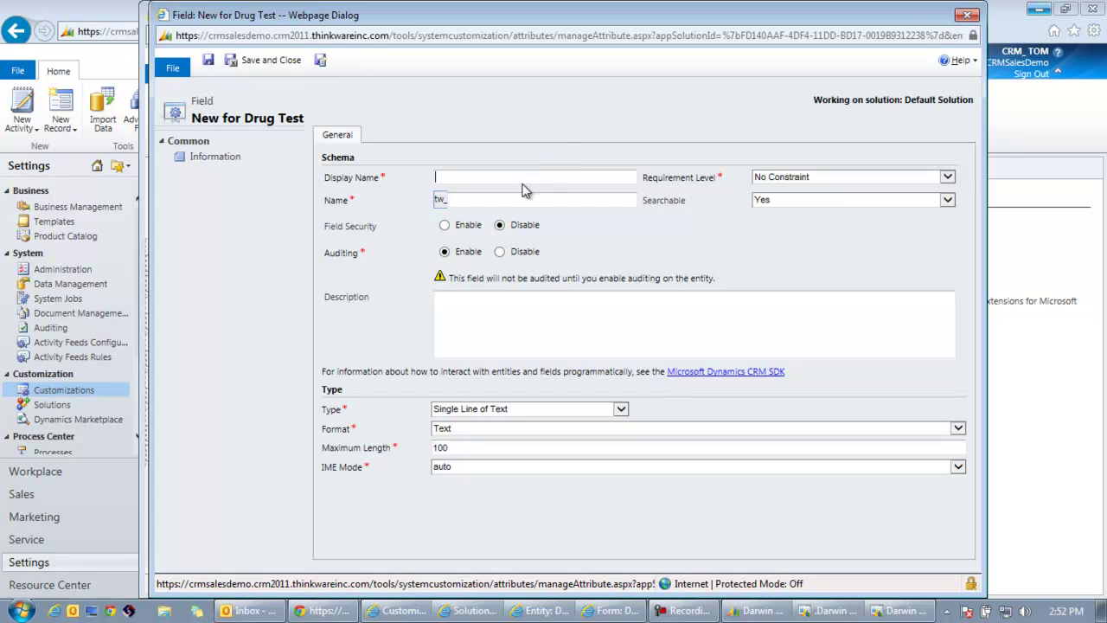
Step: Create a 'Comments' field of type Multiple Lines of Text and save and close it
text(Comments)
key(Tab)
click(622, 410)
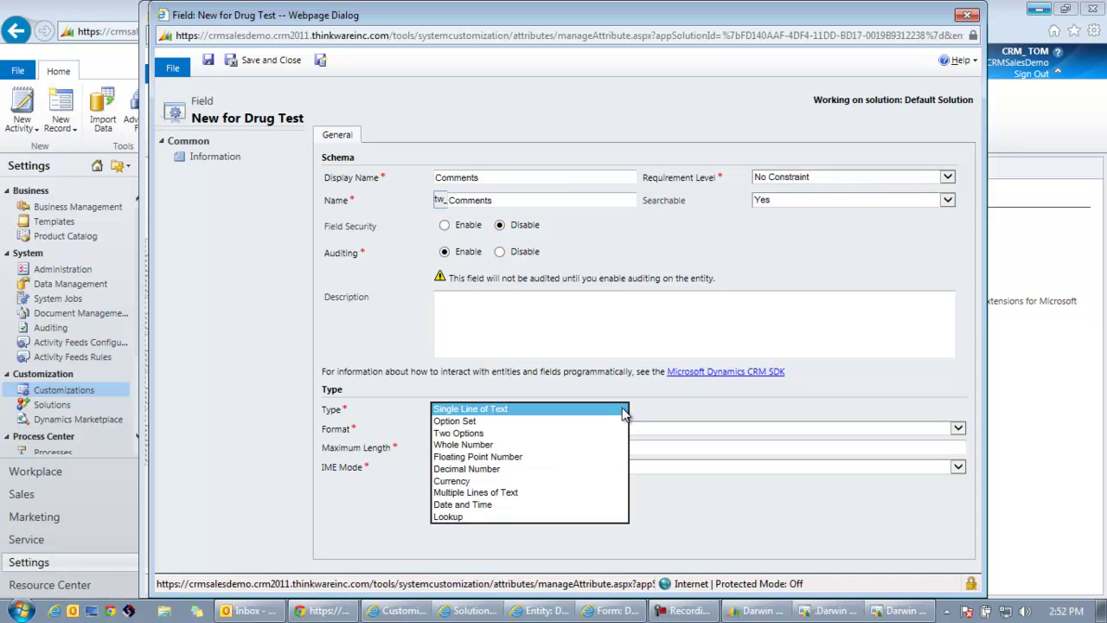
click(537, 493)
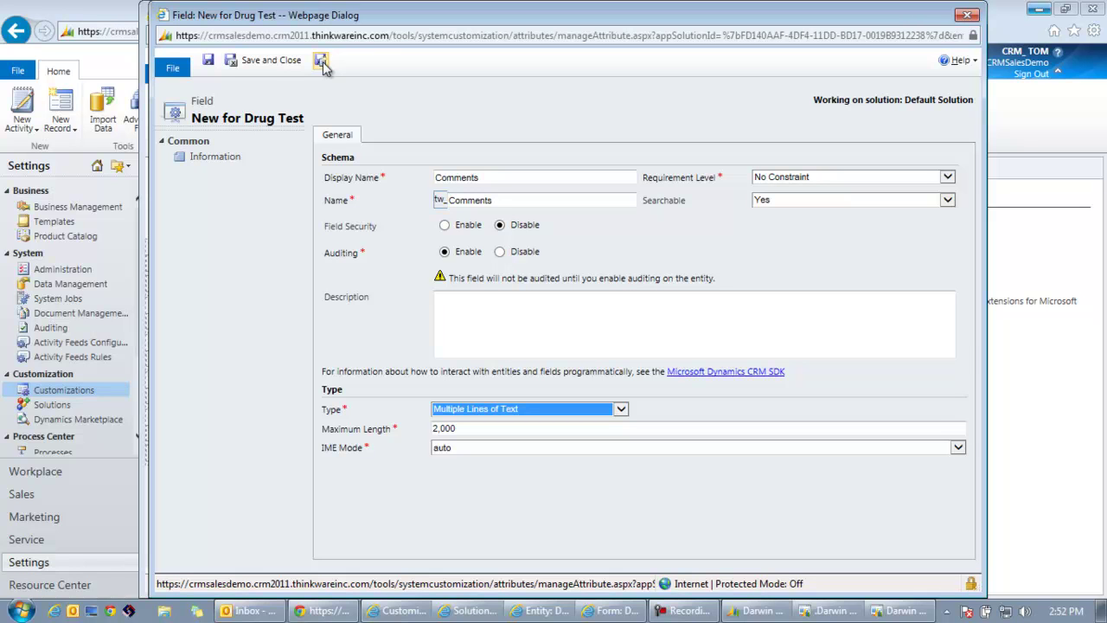
click(272, 64)
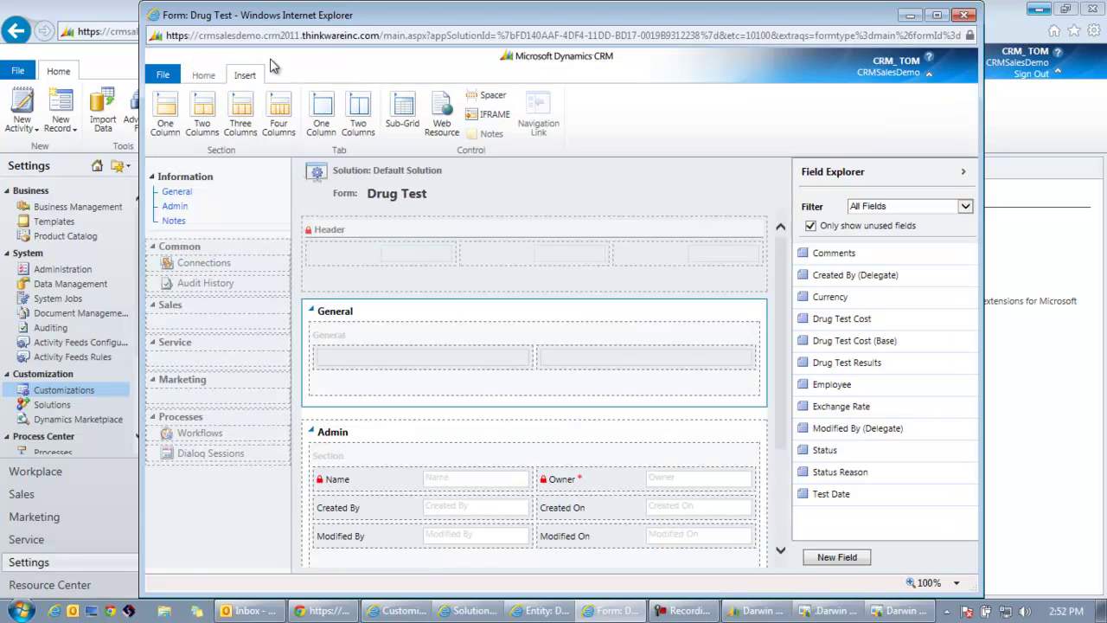
Step: Filter Field Explorer to Custom Fields and drag Employee, Test Date, Drug Test Cost, Drug Test Results, Comments into General
click(966, 211)
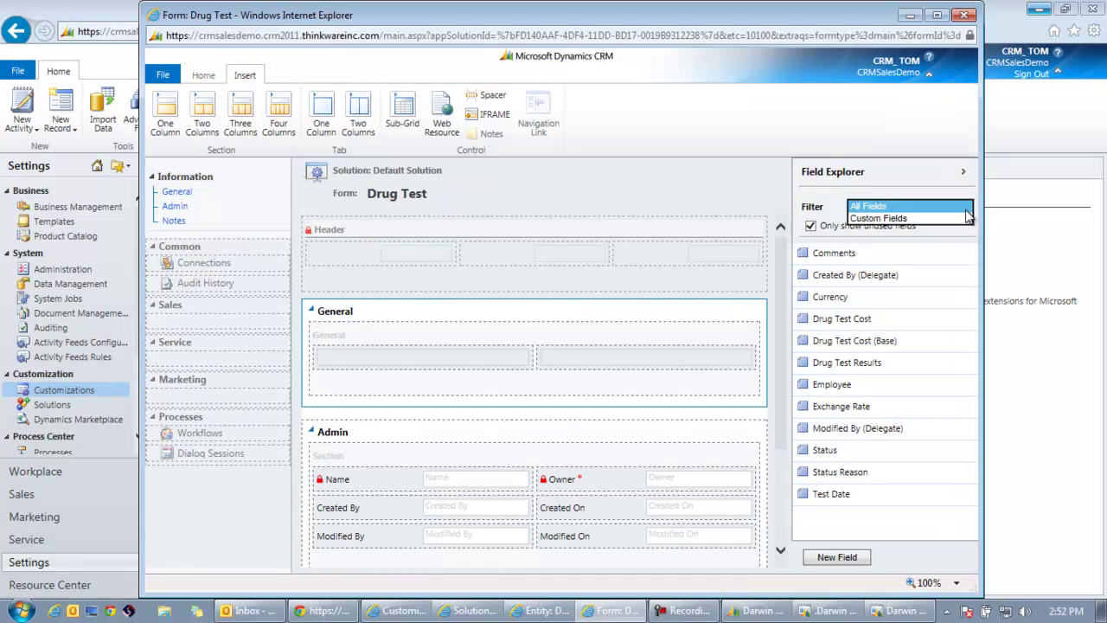
click(880, 220)
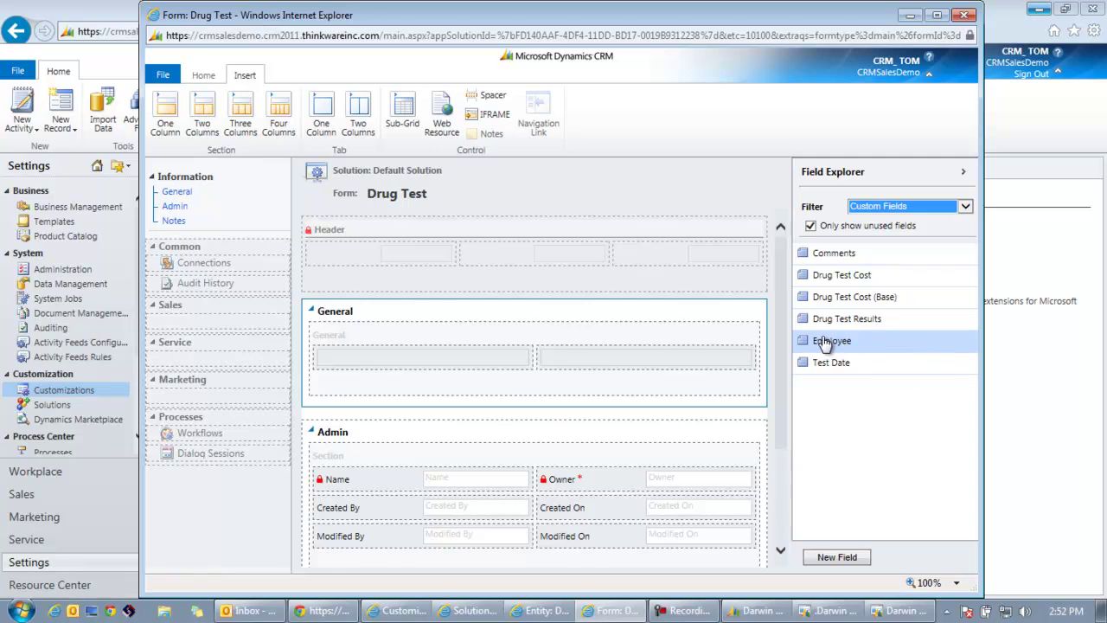
drag(826, 344, 355, 362)
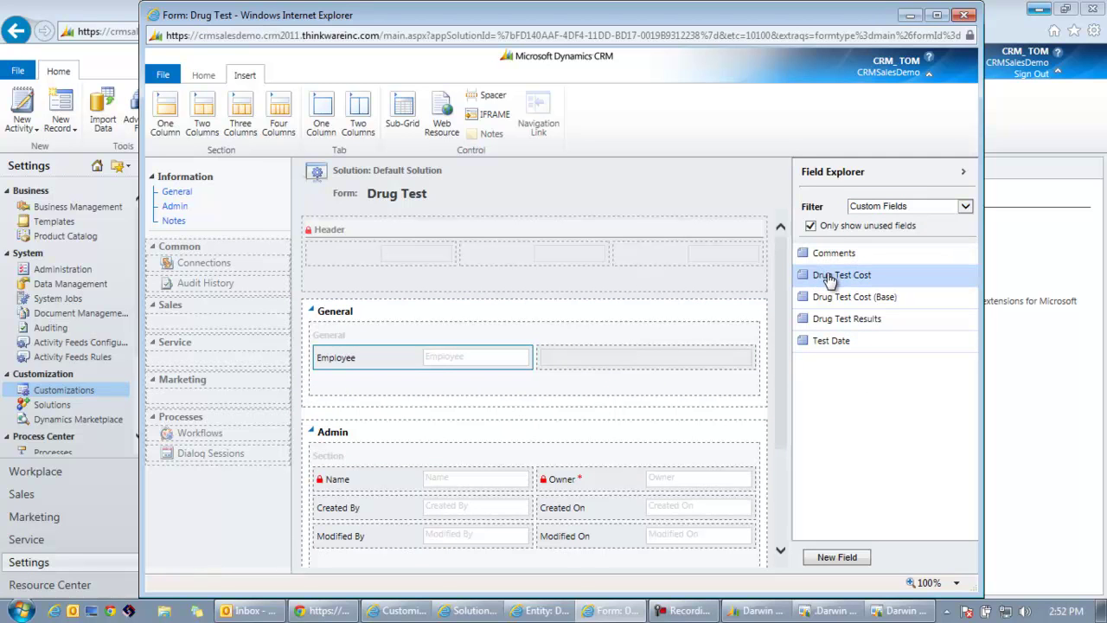
drag(826, 340, 645, 357)
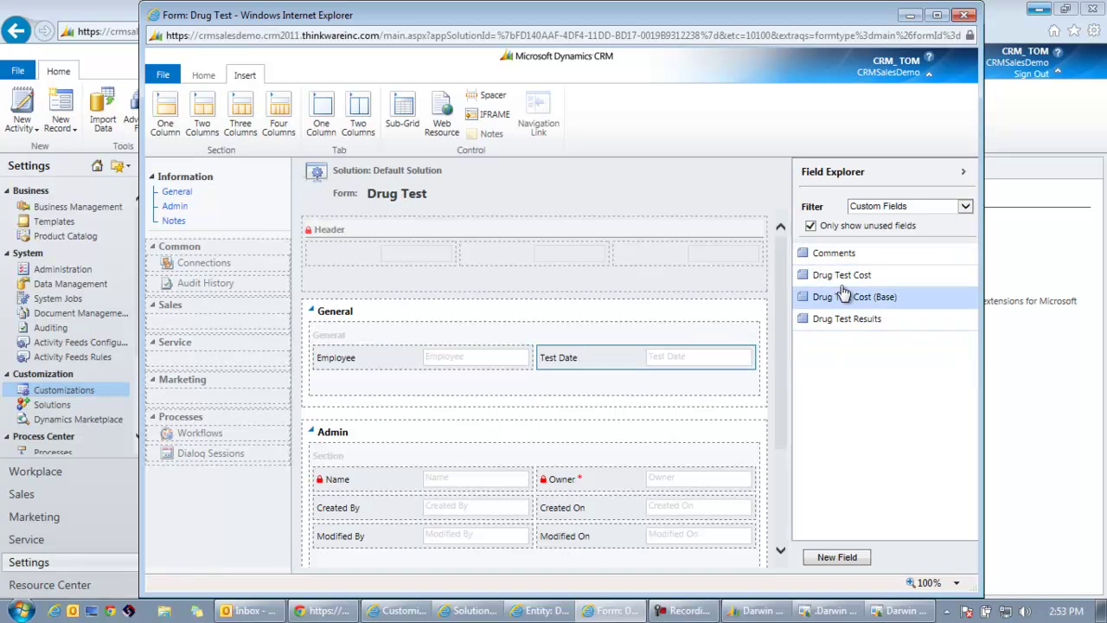
drag(837, 285, 420, 381)
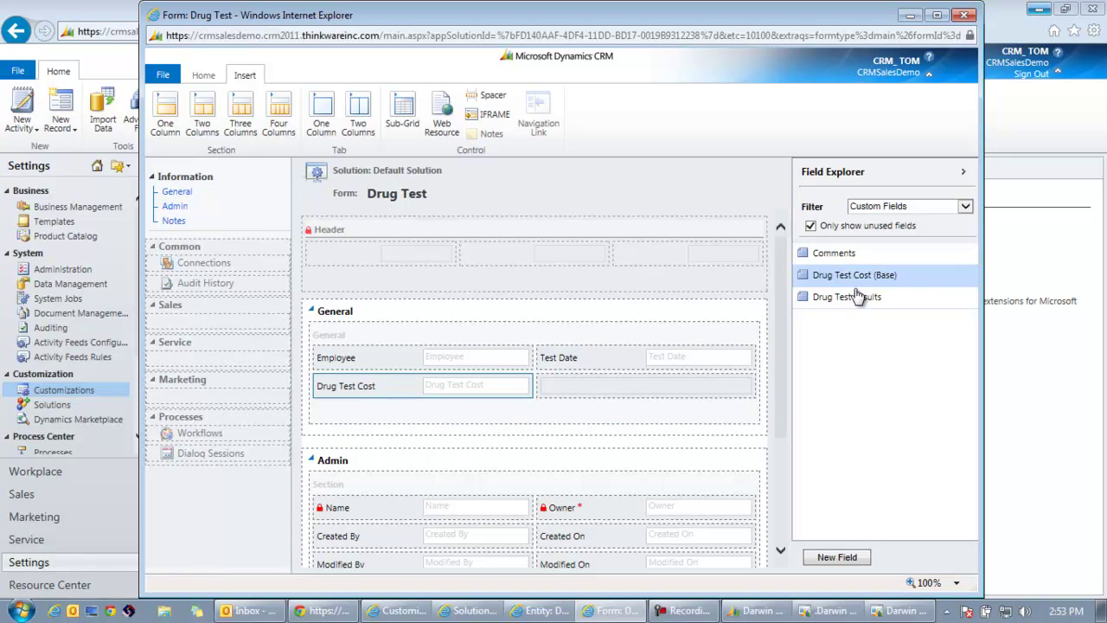
drag(857, 296, 606, 387)
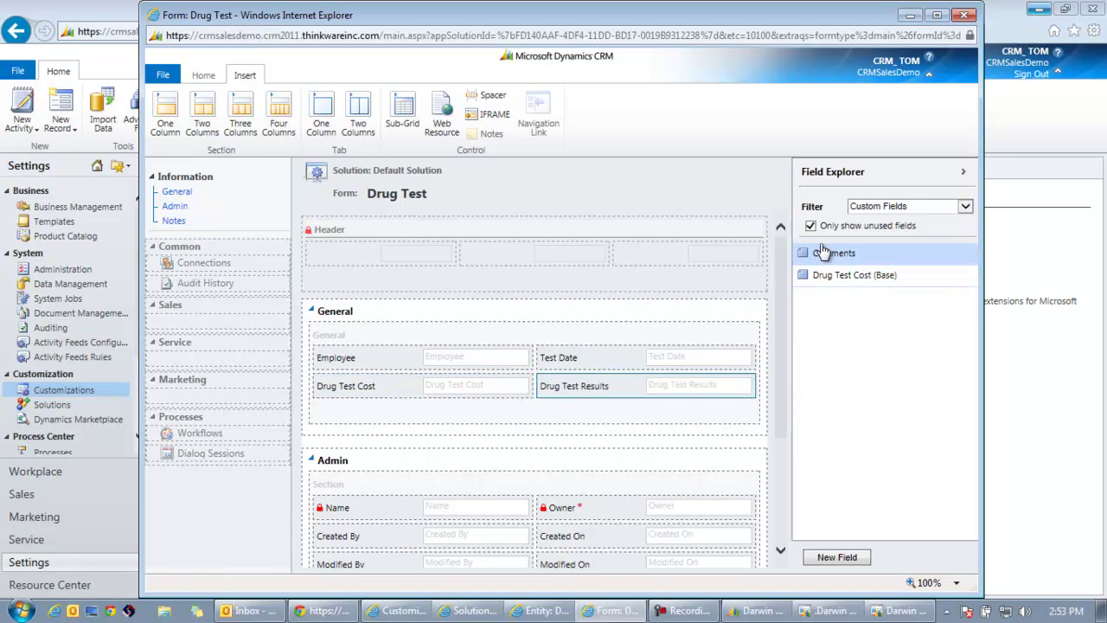
drag(813, 252, 394, 414)
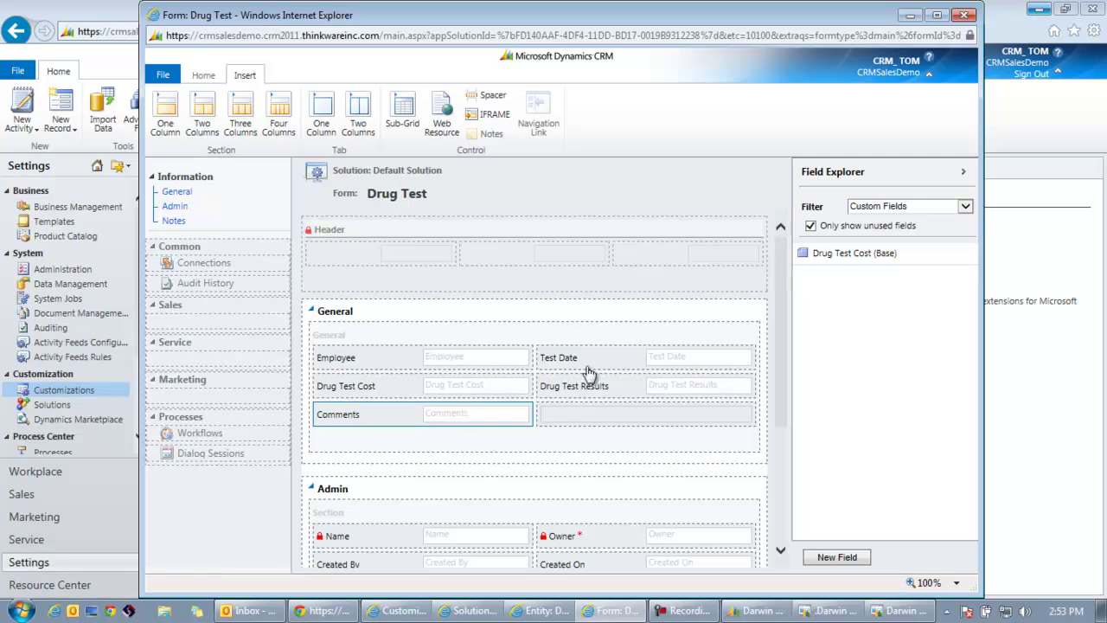
Step: Set the Comments field's layout to span two columns and four rows
double_click(393, 419)
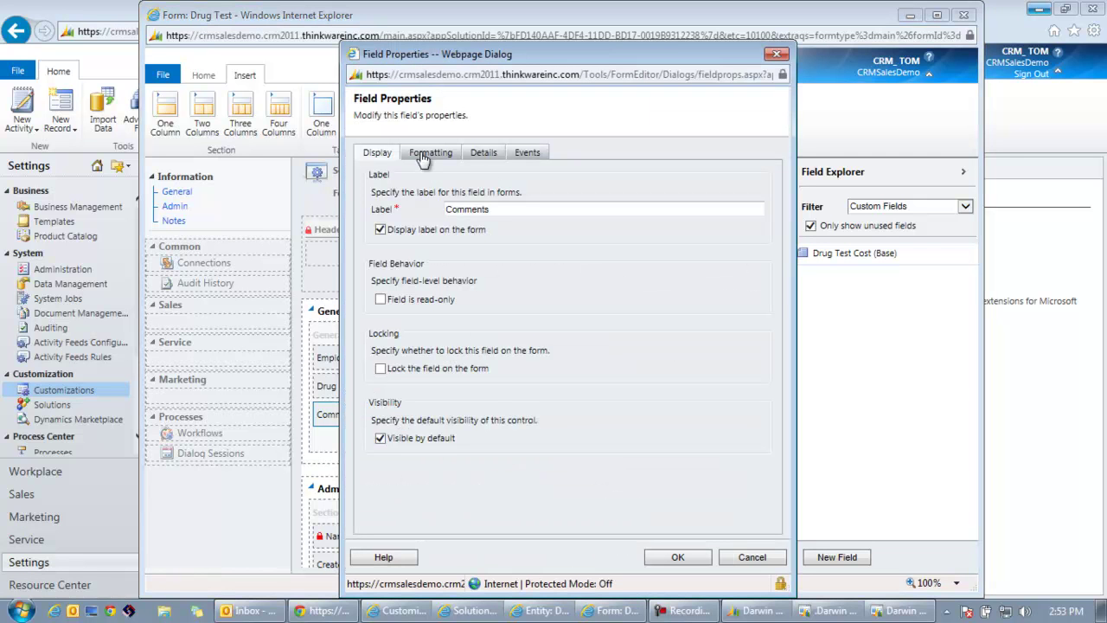
click(430, 153)
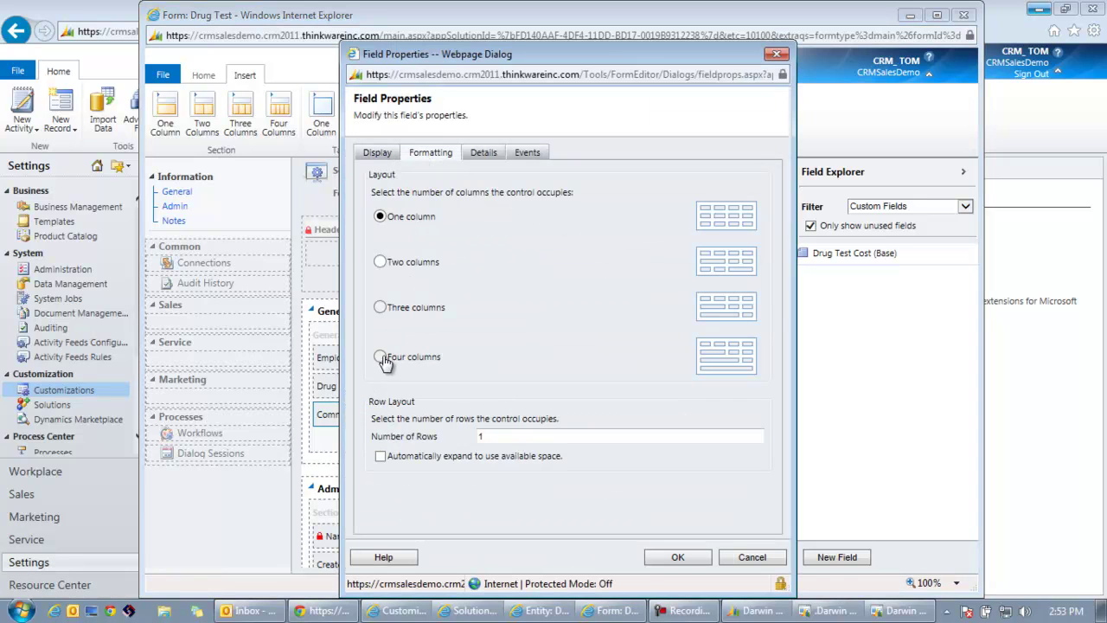
click(380, 262)
drag(511, 437, 457, 452)
click(678, 558)
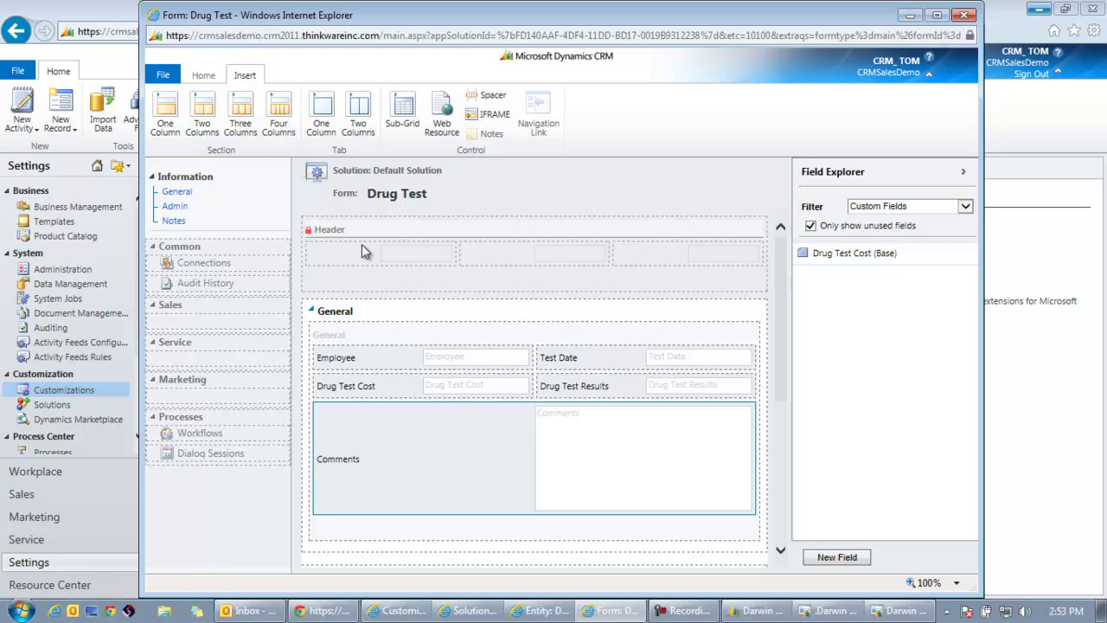
Step: Save and close the Drug Test form, then publish the Drug Test entity
click(204, 76)
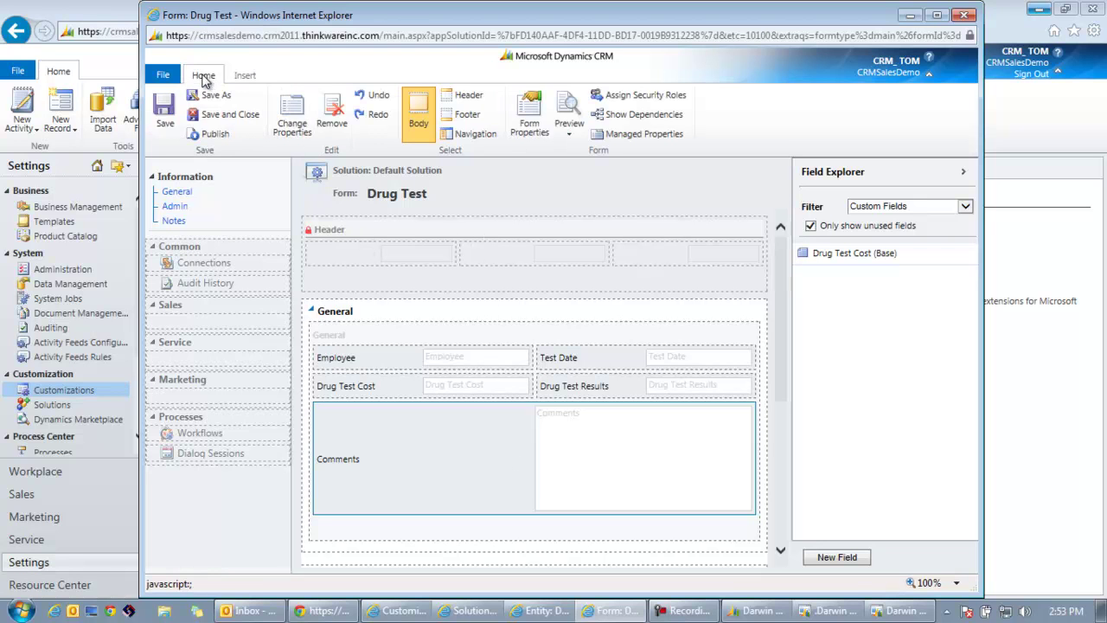
click(229, 115)
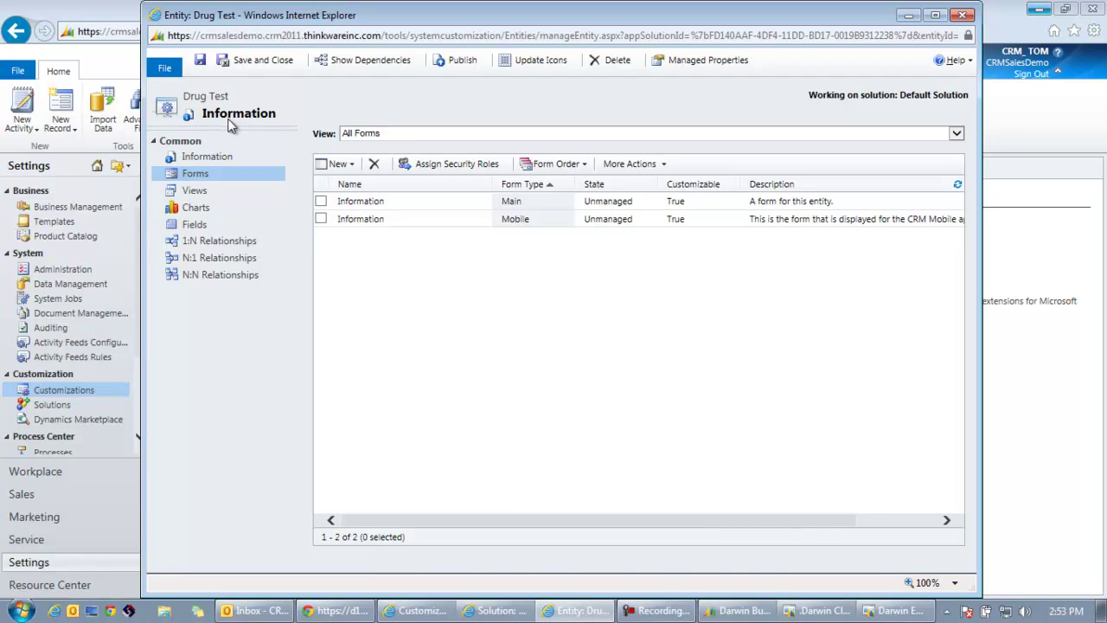
click(456, 63)
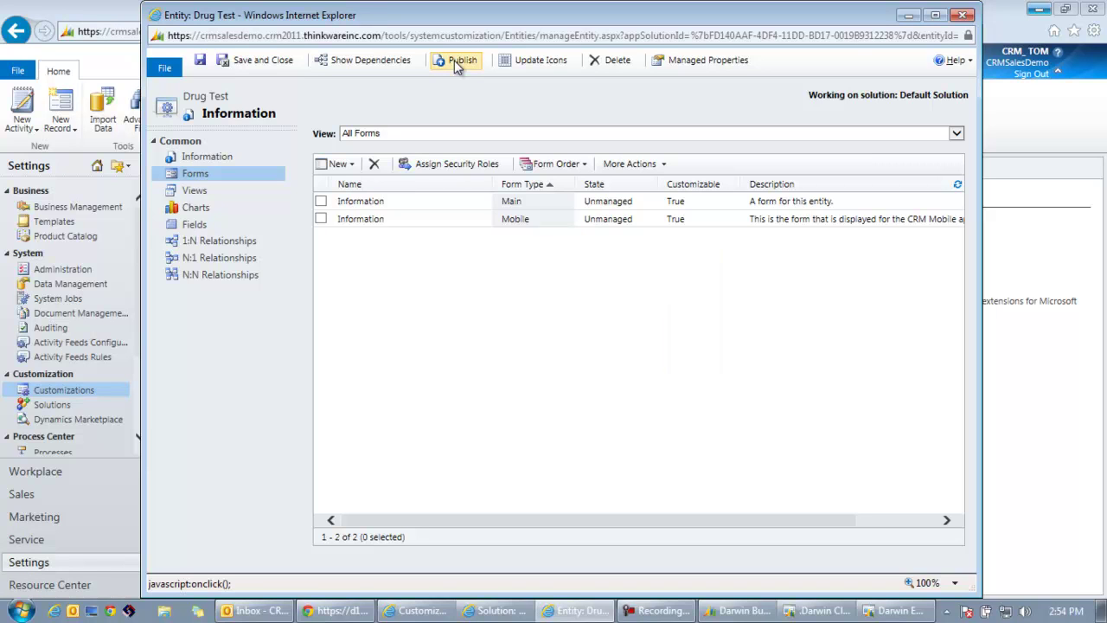
Step: Minimize the customization windows, refresh the Workplace and open the empty Drug Tests list
click(908, 15)
click(907, 27)
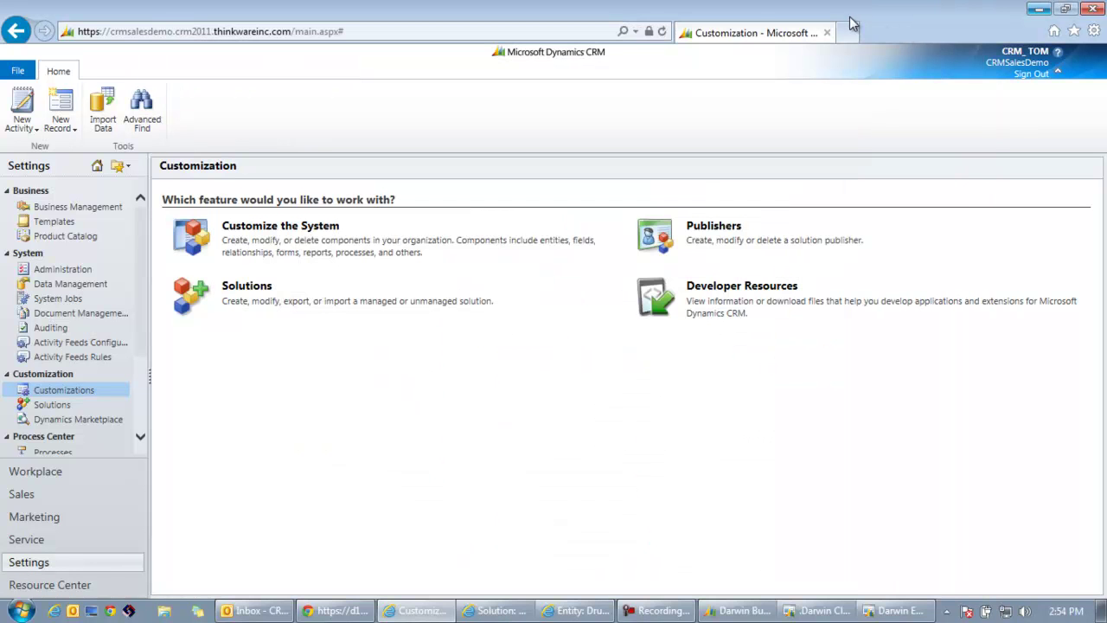
click(62, 473)
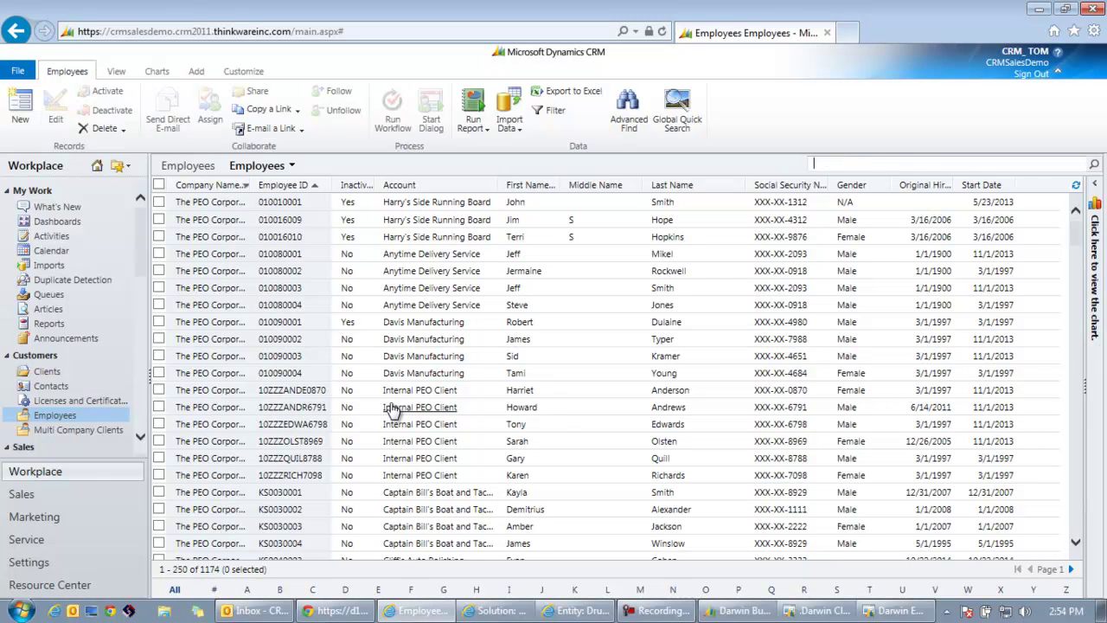
key(F5)
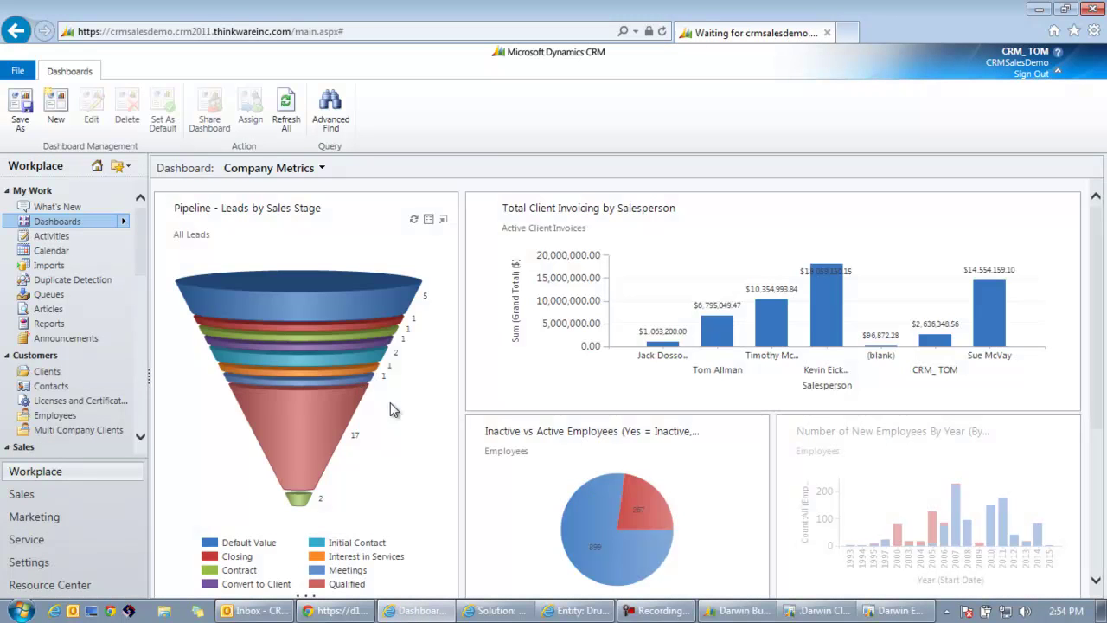
scroll(143, 227, down, 1)
scroll(142, 228, down, 10)
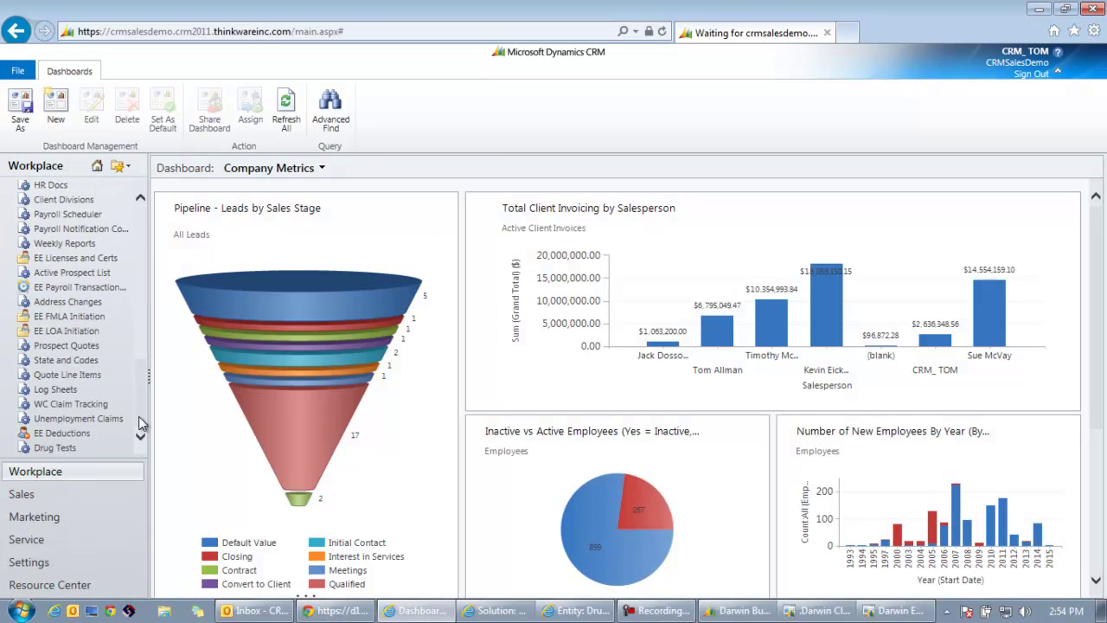
click(52, 448)
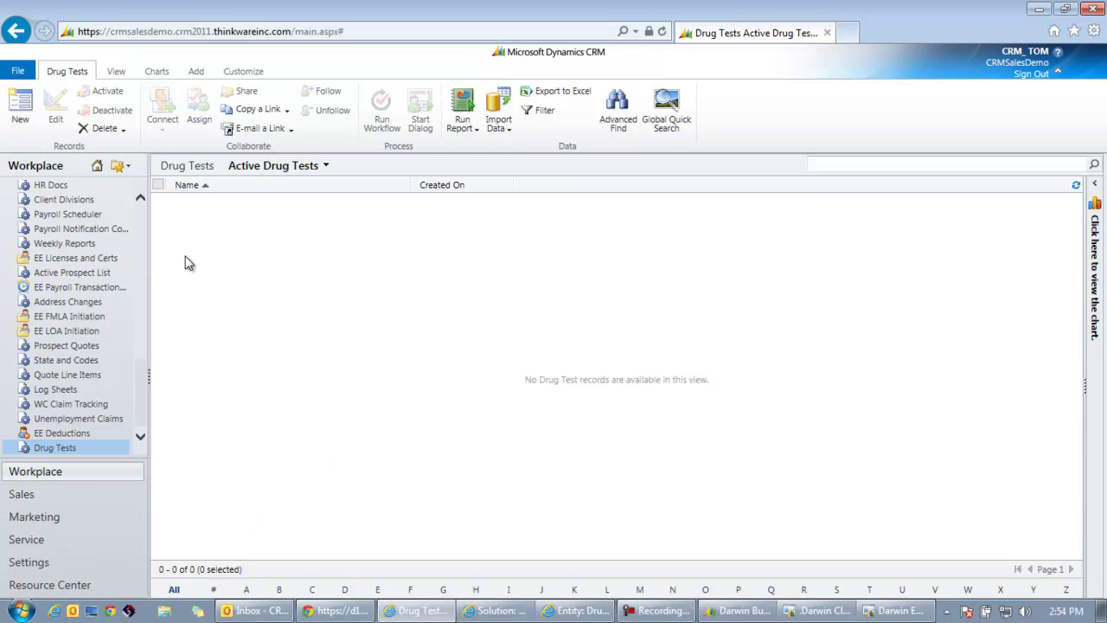
drag(138, 415, 141, 283)
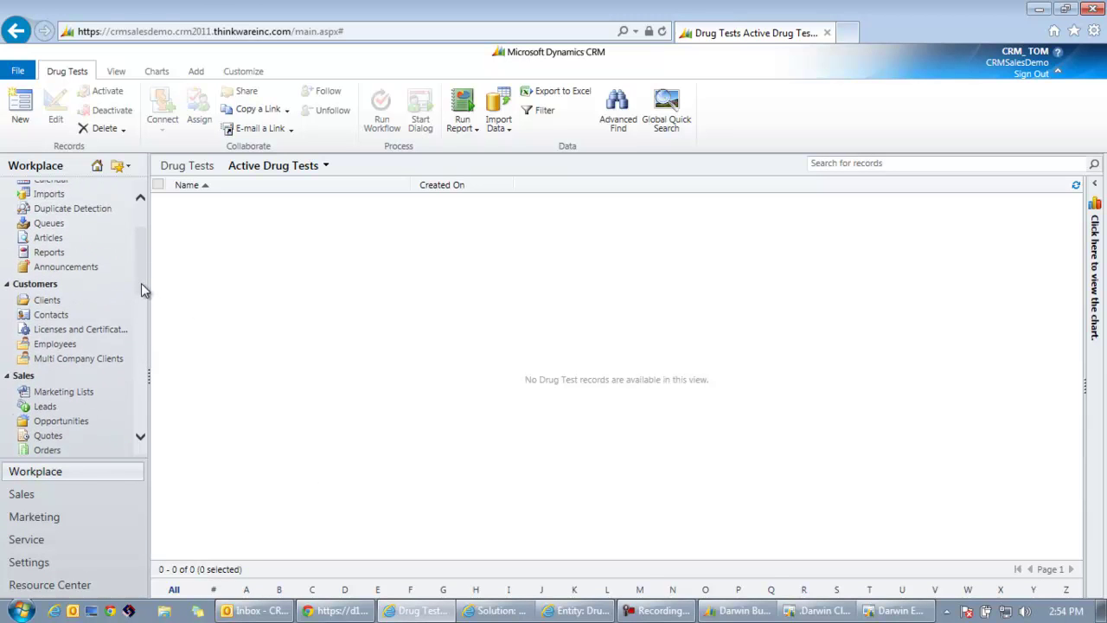
Step: Open the employee's record maximized and show its related Drug Tests, currently empty
click(69, 349)
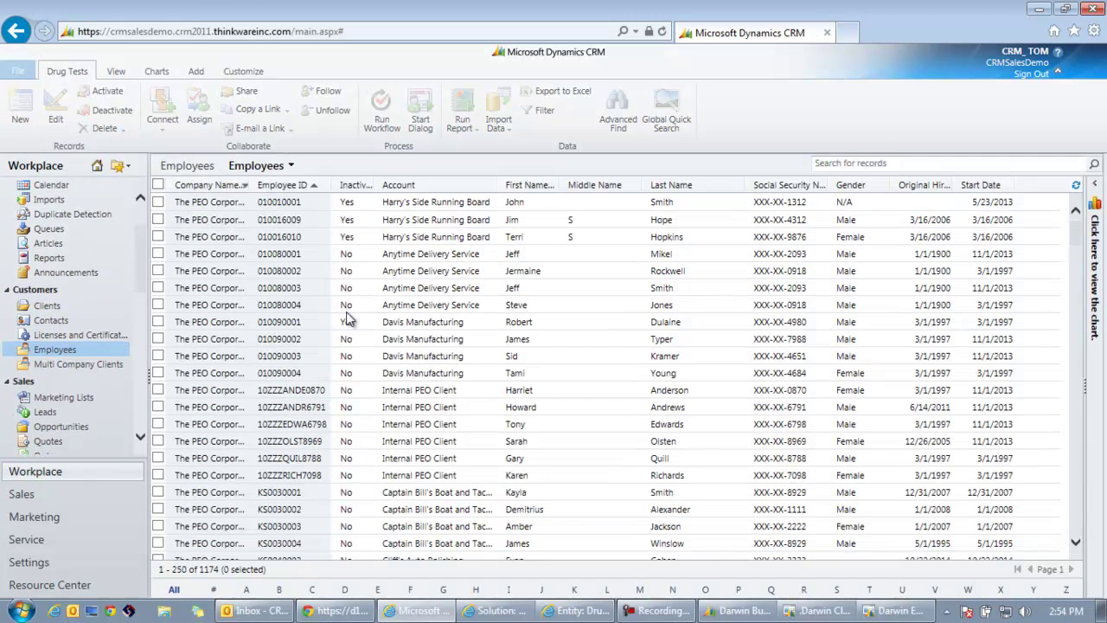
double_click(538, 253)
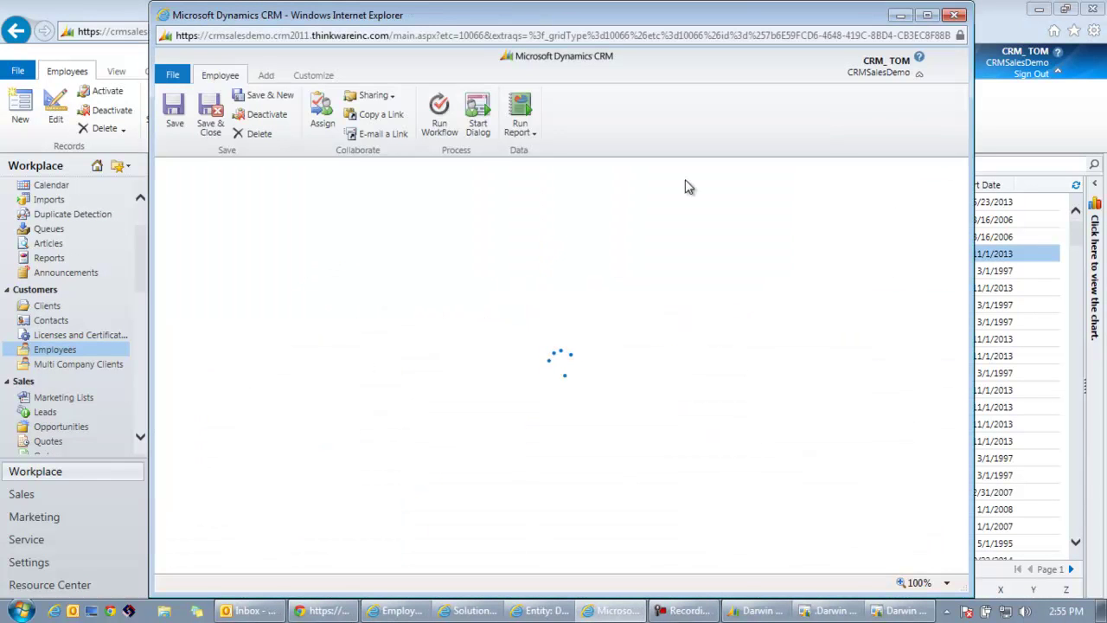
click(928, 16)
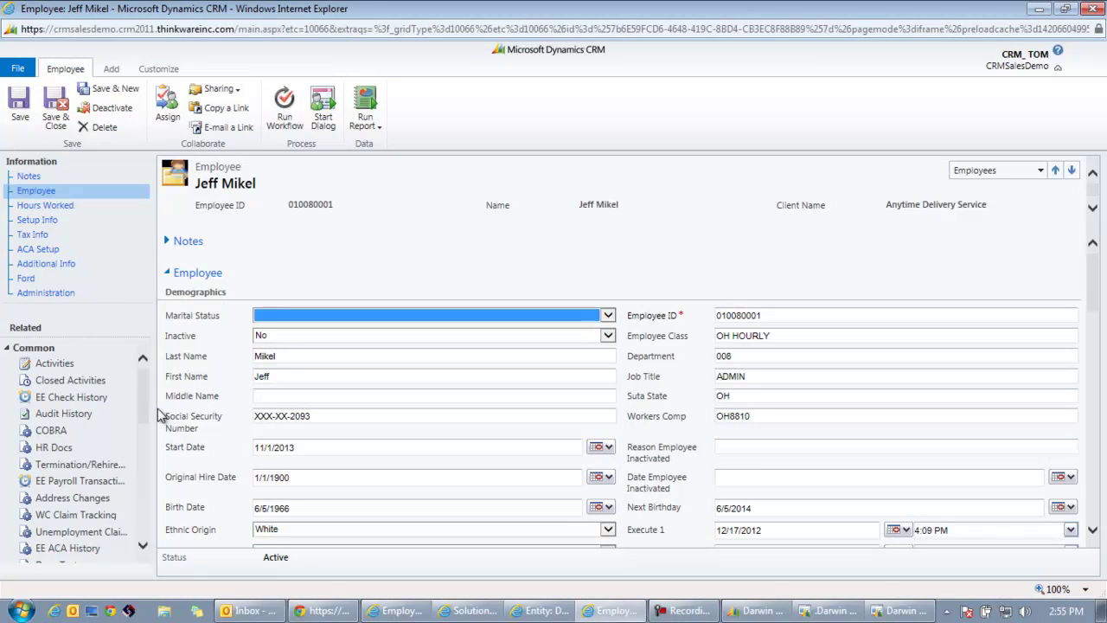
scroll(146, 474, down, 5)
scroll(146, 474, down, 2)
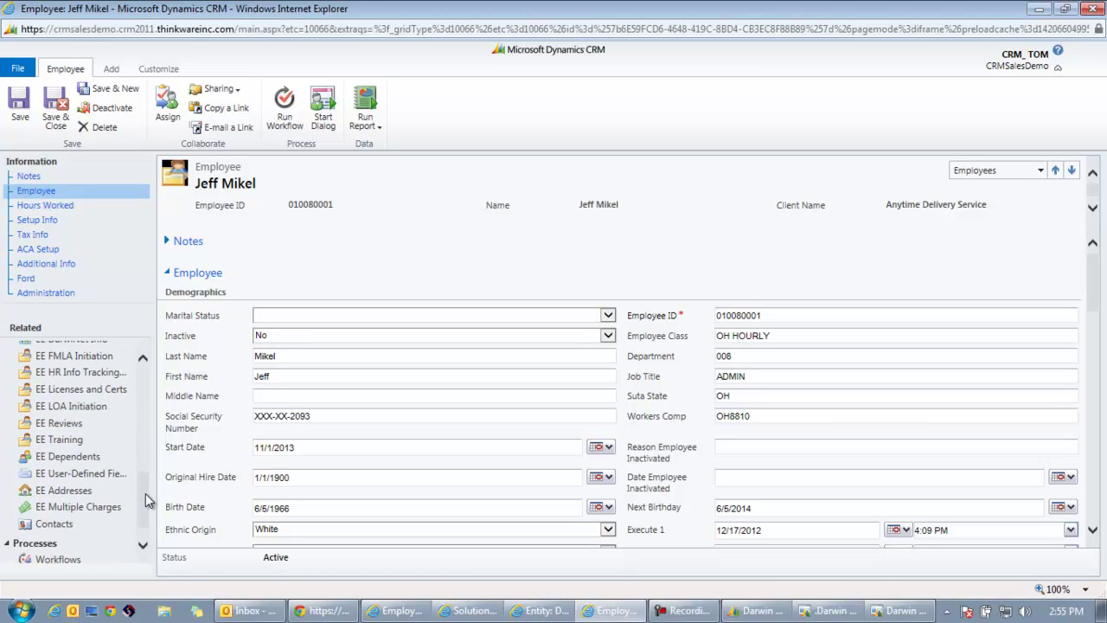
drag(145, 499, 148, 432)
click(77, 428)
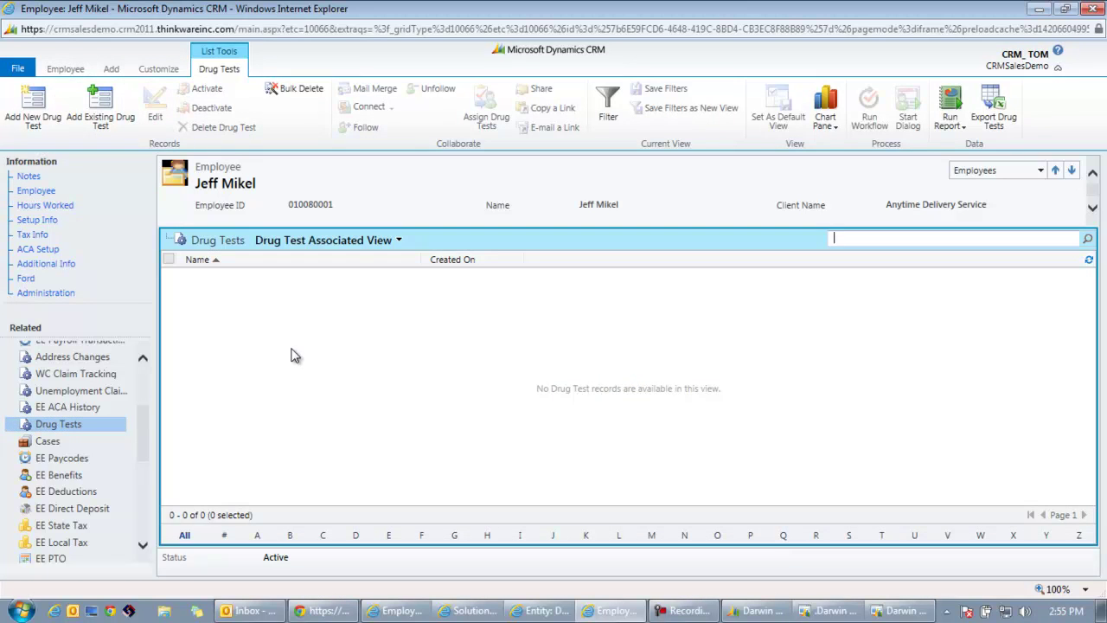
Step: Add a new drug test dated 1/7/2015, cost 150.00, result Passed, with a comment that the employee passed
click(31, 111)
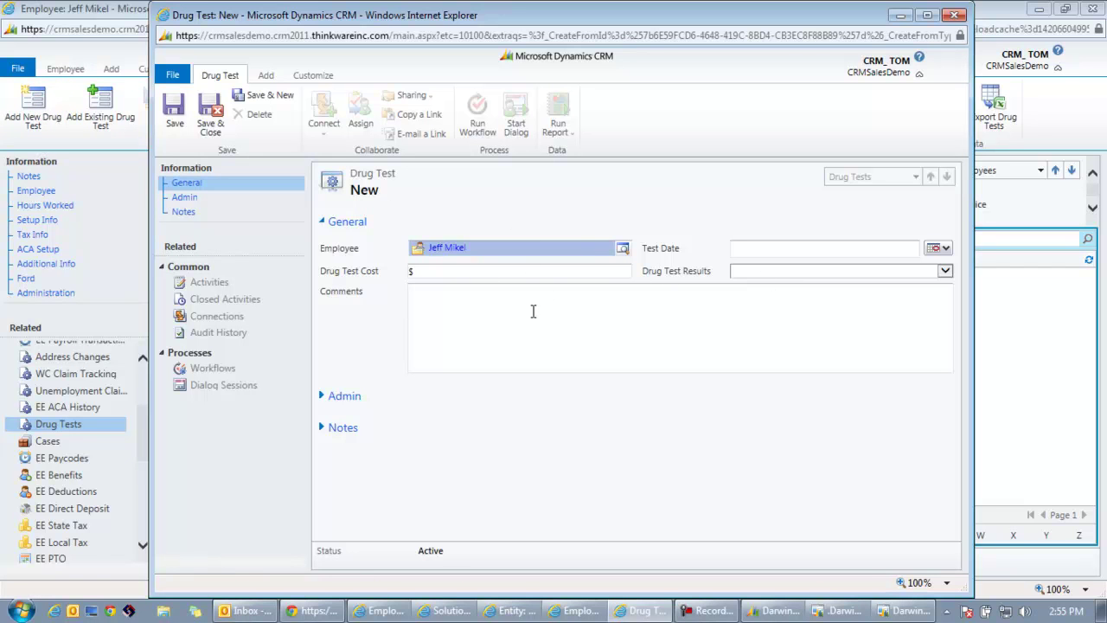
click(935, 248)
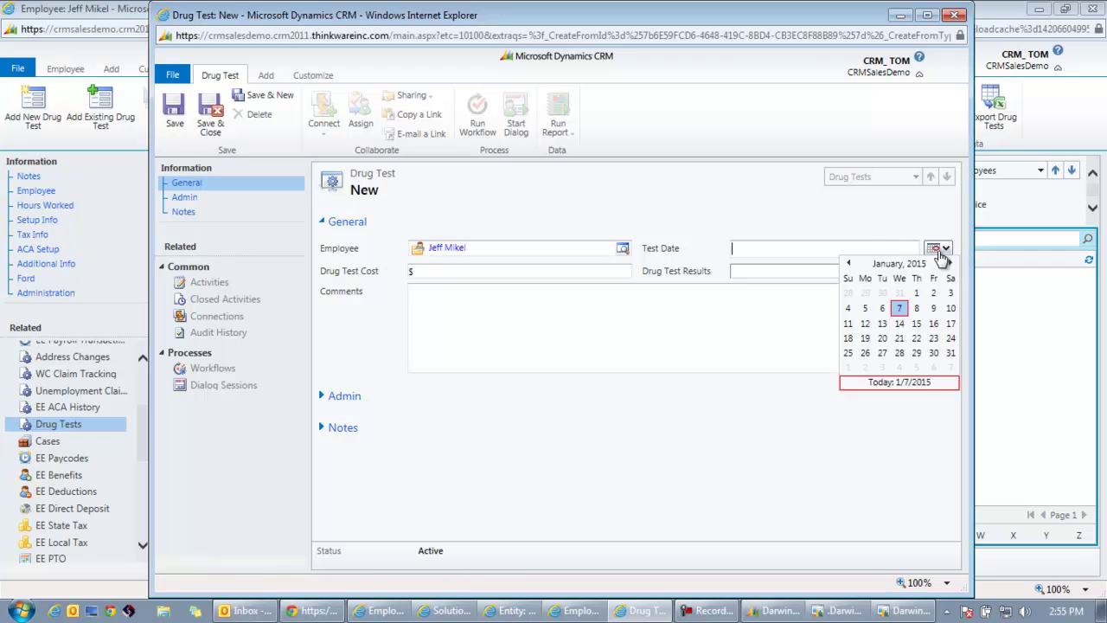
click(900, 309)
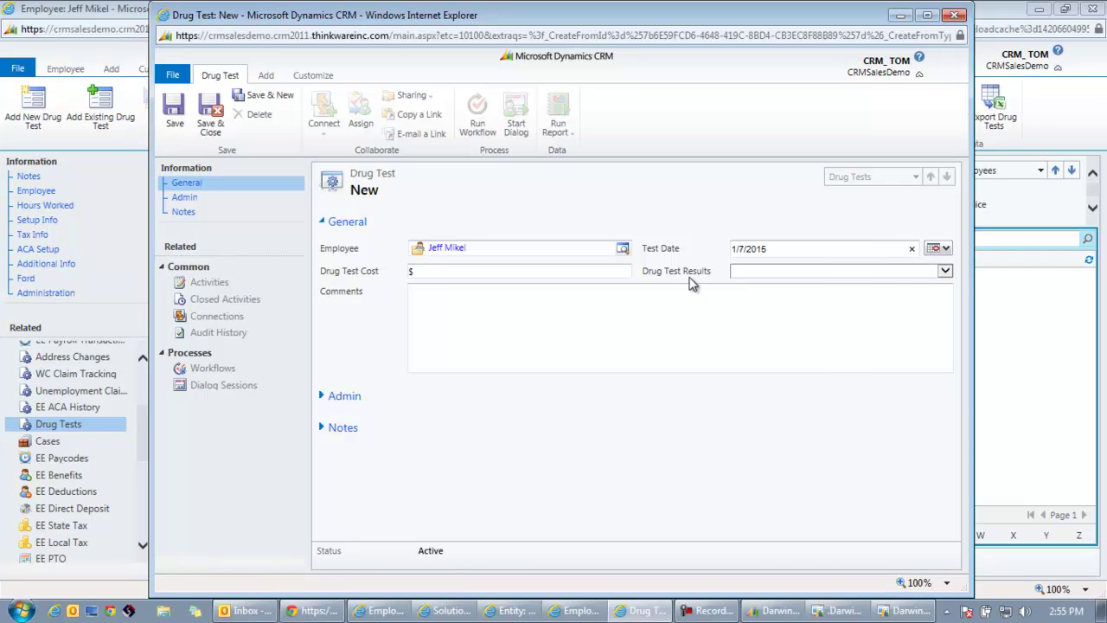
click(609, 272)
text(150.00)
key(Tab)
click(945, 271)
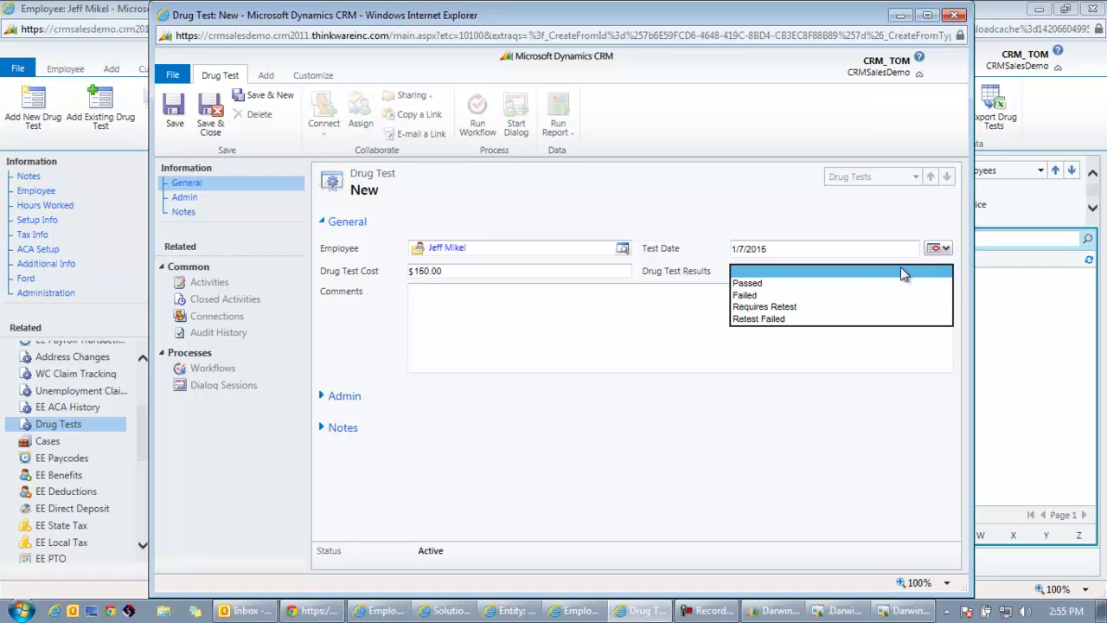
click(846, 283)
click(667, 310)
text(Jeff )
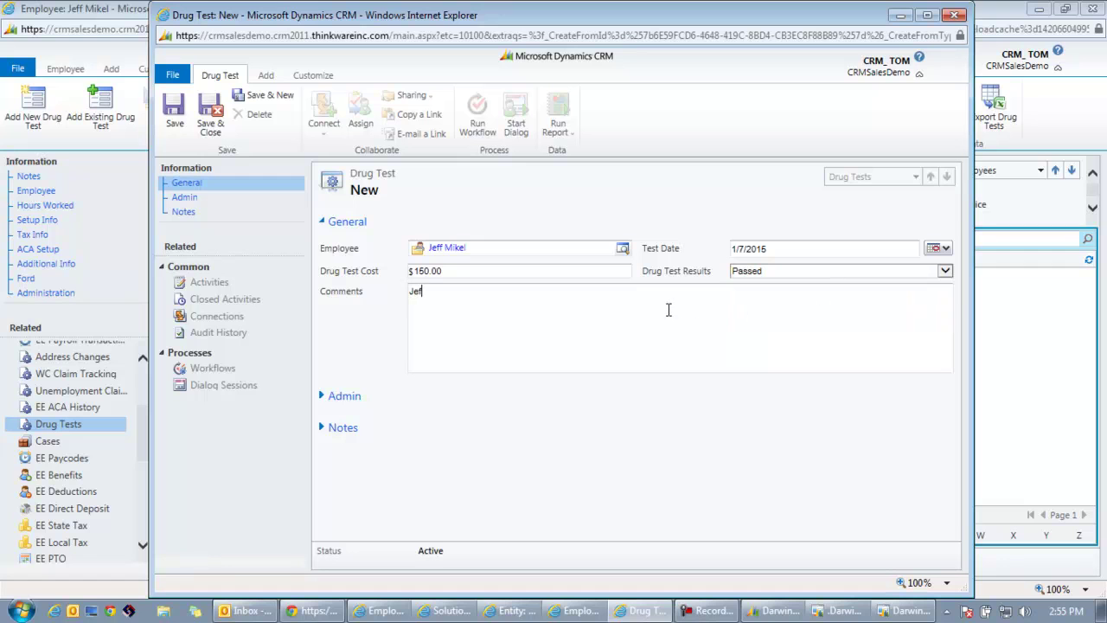
text(Passed the test)
Step: Post a note reading 'Diary style notes' on the drug test
click(324, 429)
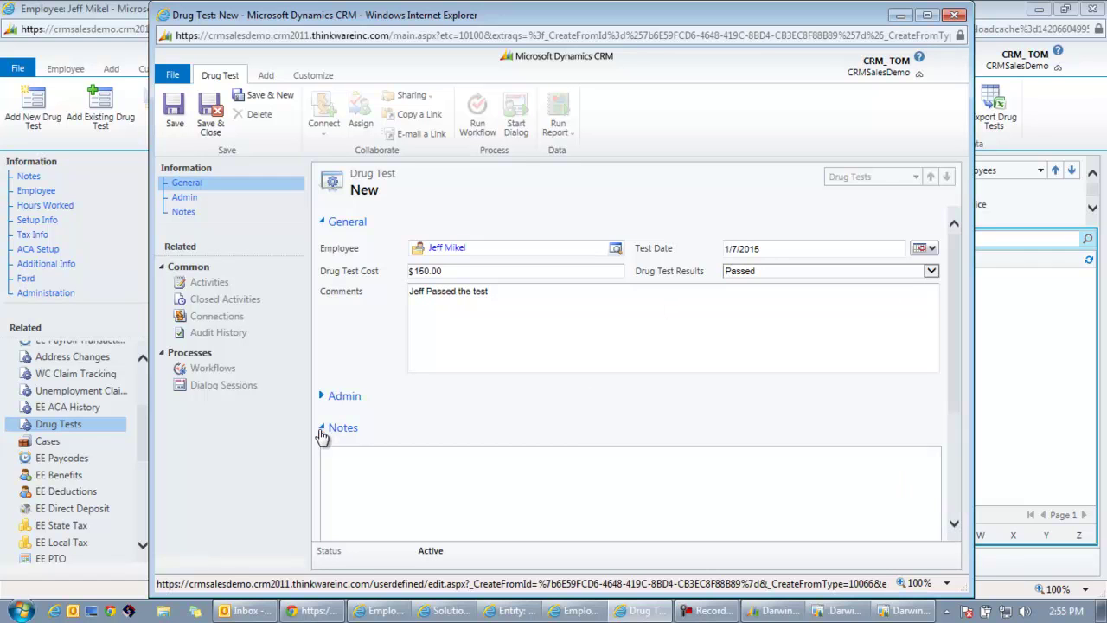
click(414, 461)
text(Diar)
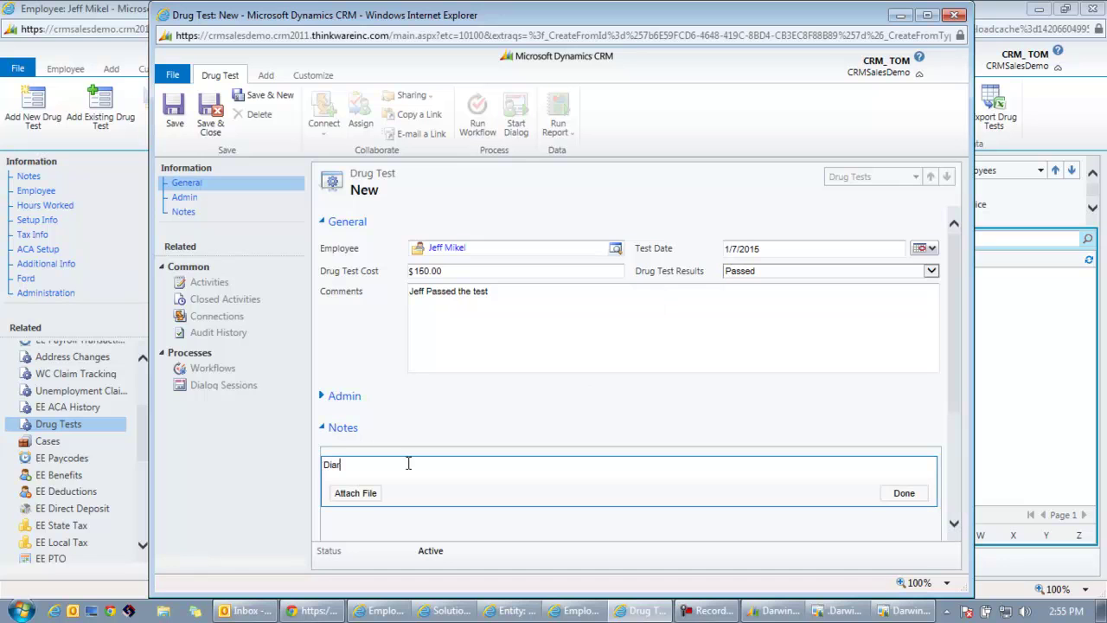
text(y sty)
key(BackSpace)
key(BackSpace)
text(tyle notes)
click(492, 421)
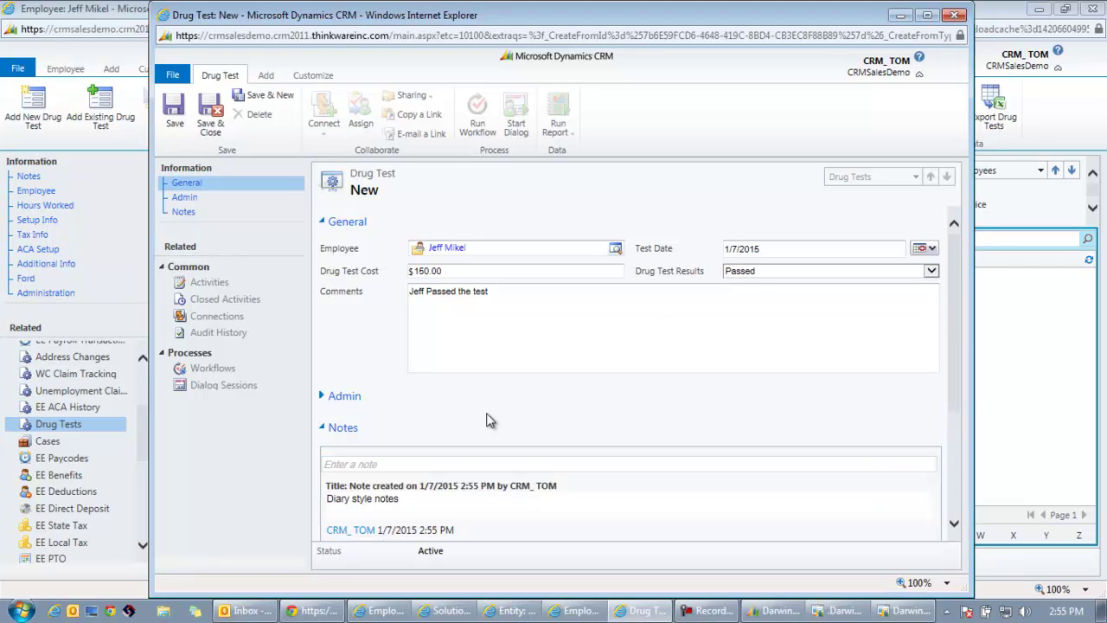
mouse_move(956, 382)
mouse_down()
mouse_move(958, 417)
mouse_move(958, 363)
mouse_up()
Step: Save and close the drug test, then reopen the 1/7/2015 record from the Drug Tests list
click(210, 116)
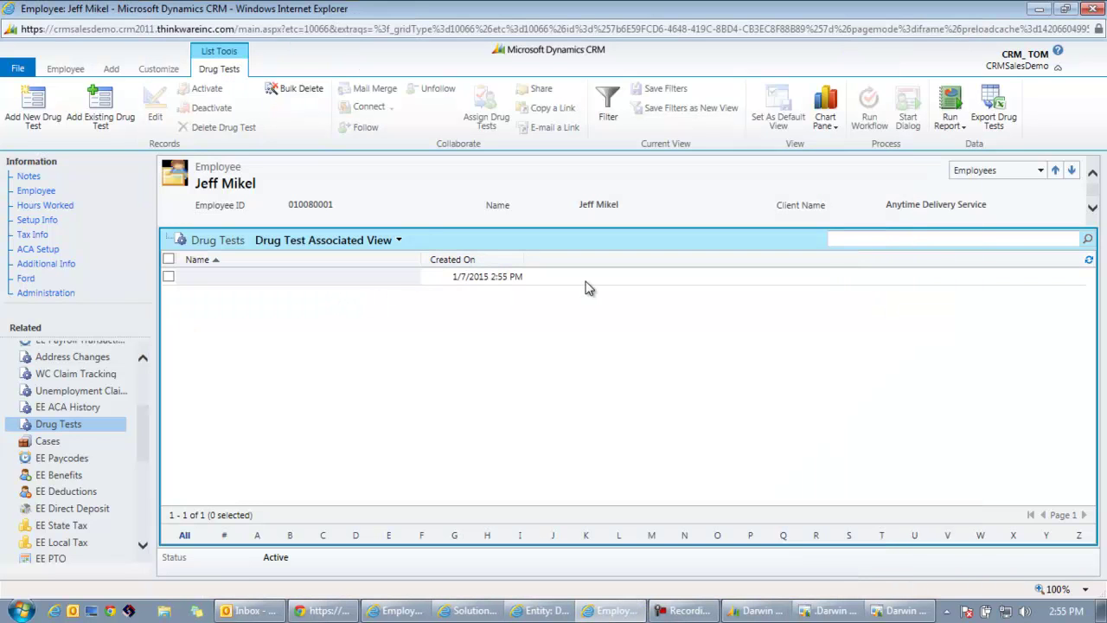
click(586, 282)
double_click(586, 288)
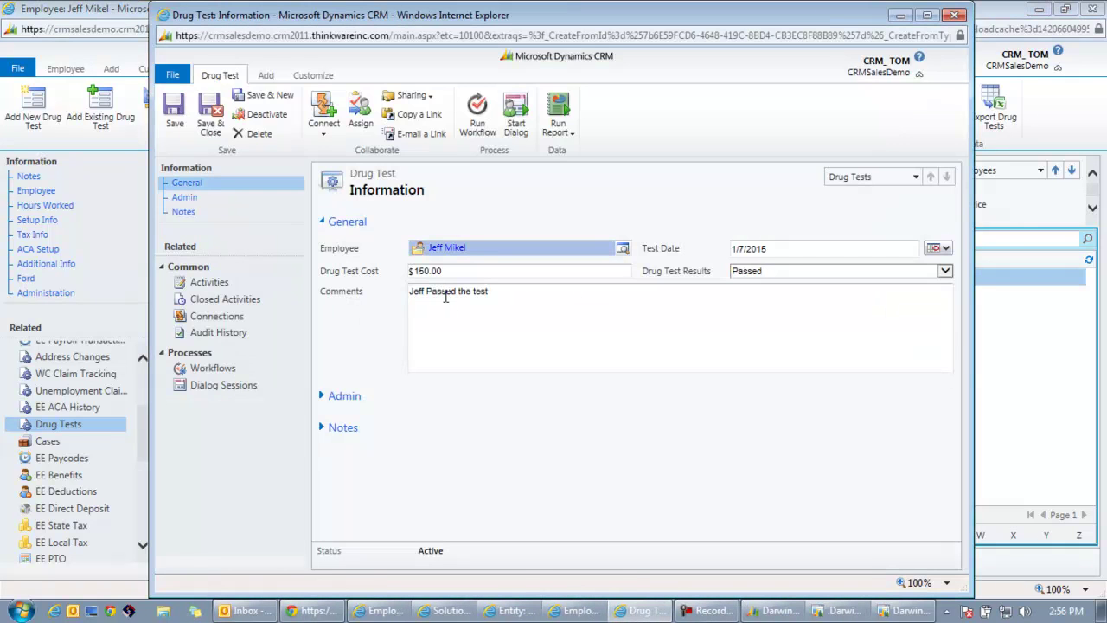